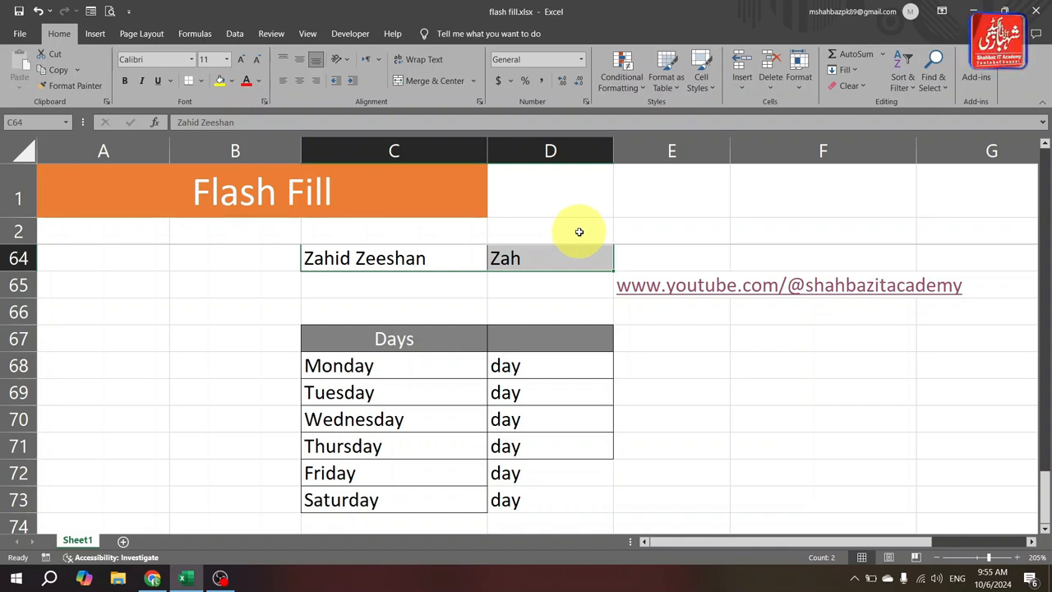
Clear everything, both contents and formatting, from cells C64:D64 with the Clear All option.
{"action": "left_click", "coordinate": [536, 287]}
{"action": "left_click_drag", "start_coordinate": [397, 256], "coordinate": [526, 258]}
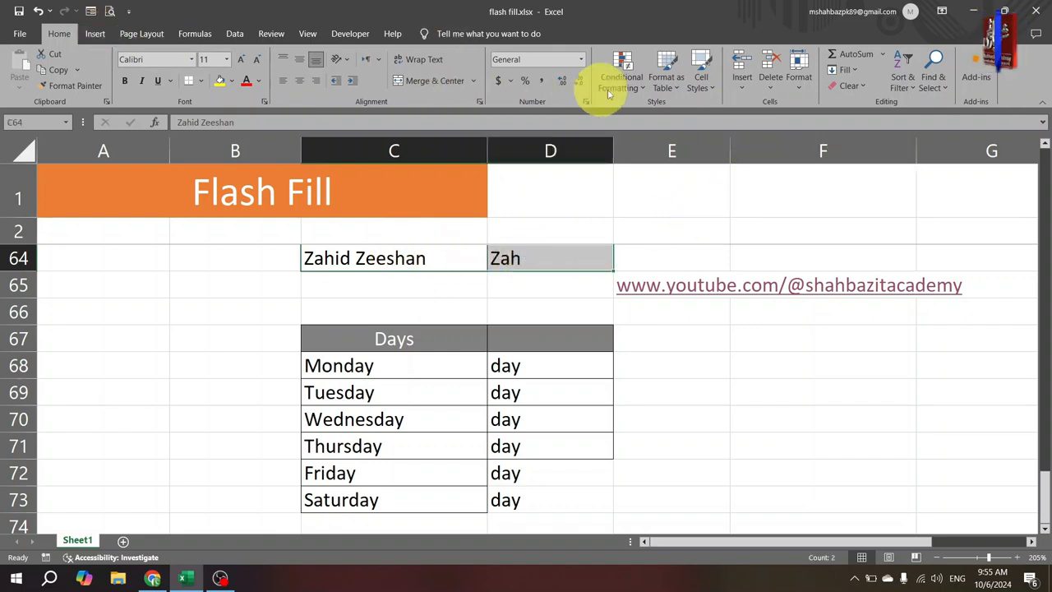
{"action": "left_click", "coordinate": [865, 94]}
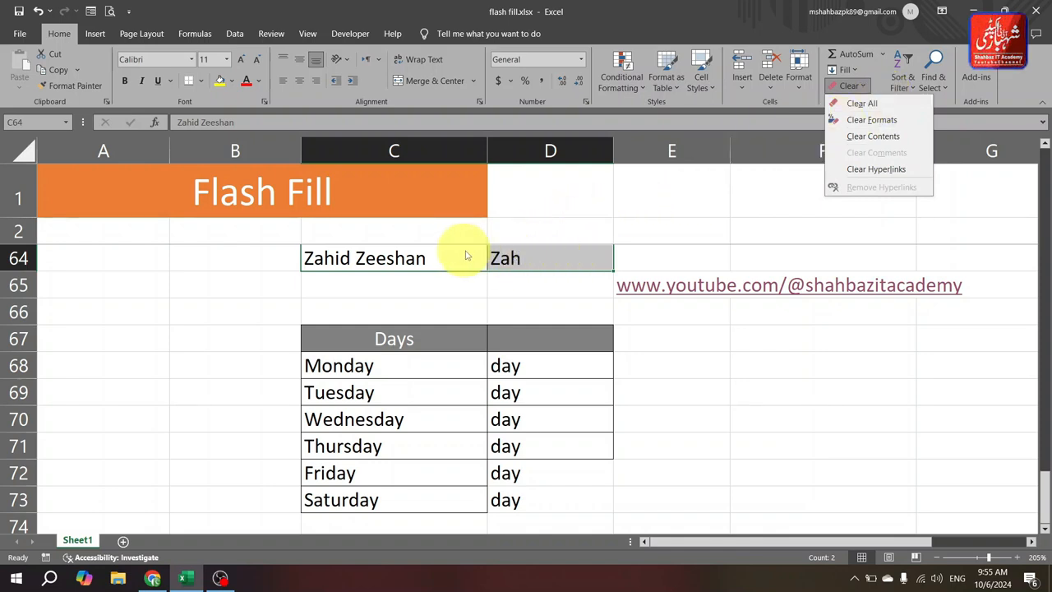
{"action": "left_click", "coordinate": [892, 107]}
{"action": "left_click", "coordinate": [683, 250]}
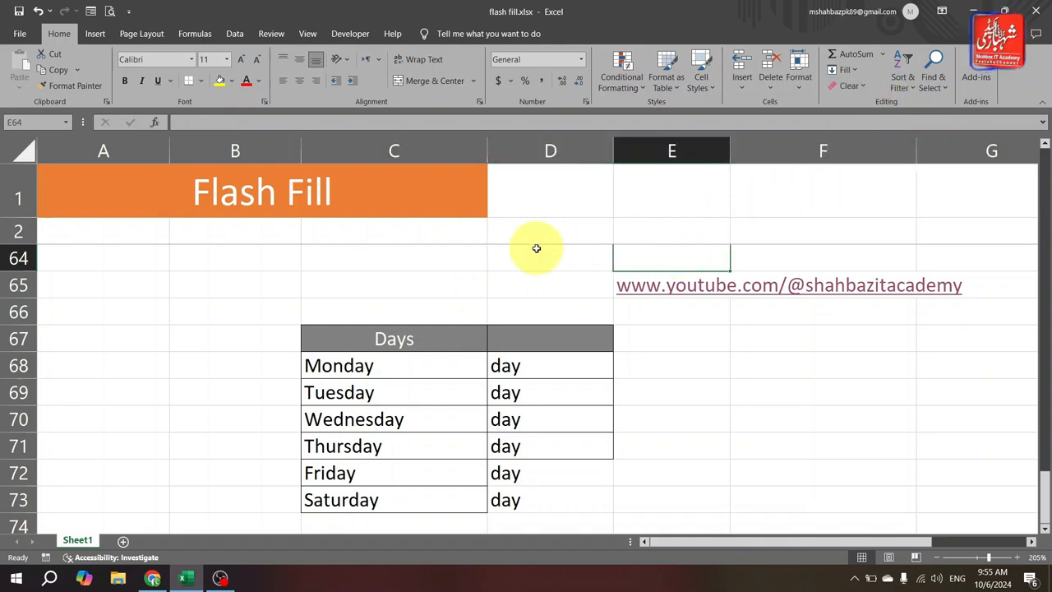
{"action": "left_click", "coordinate": [499, 248]}
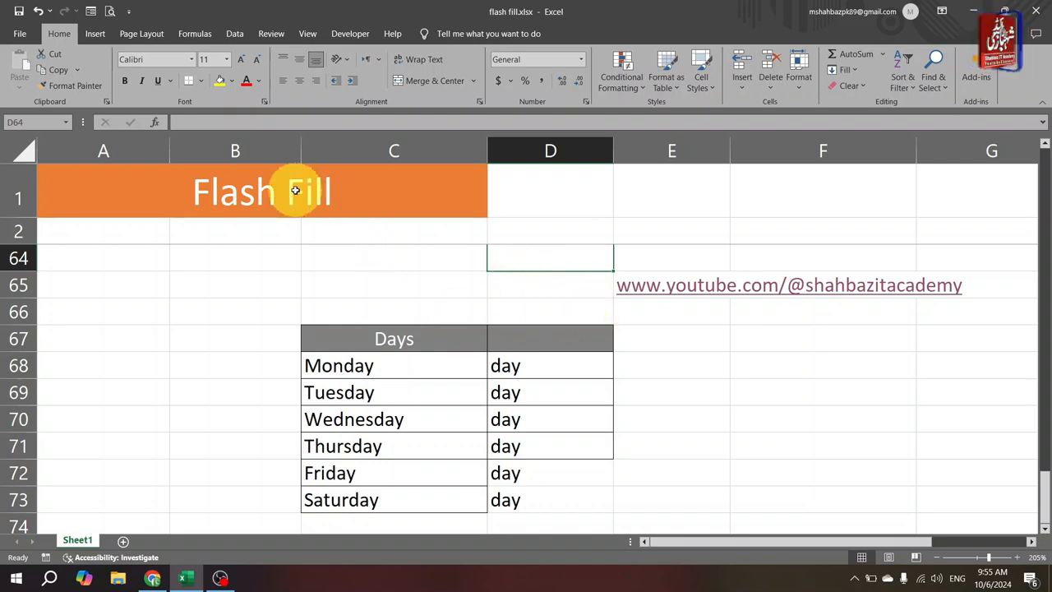
Clear only the formatting from the merged Flash Fill title in A1:C1, and undo the change.
{"action": "left_click", "coordinate": [252, 190]}
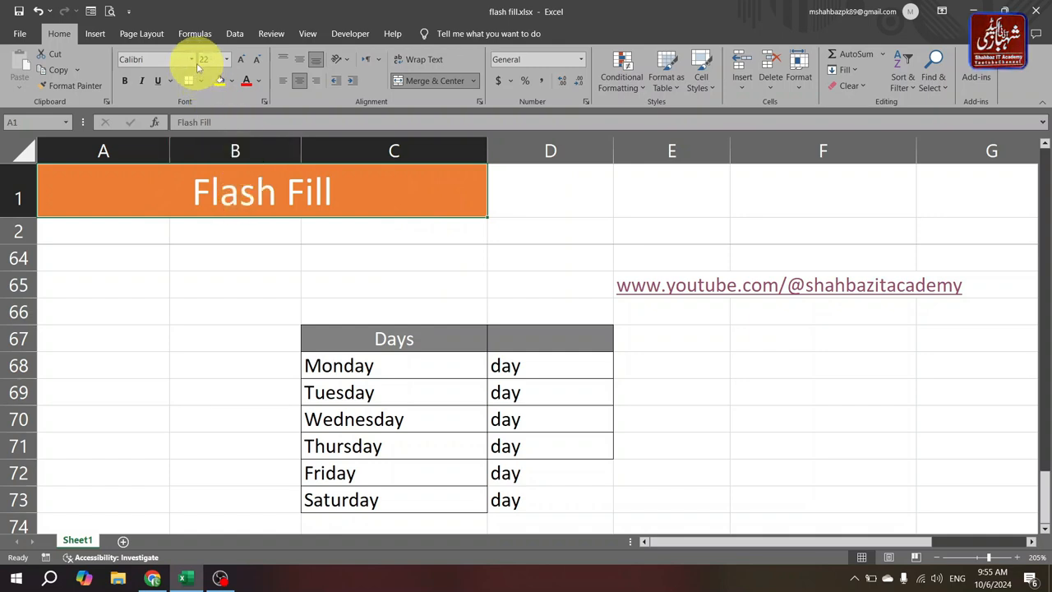
{"action": "left_click", "coordinate": [354, 231]}
{"action": "left_click", "coordinate": [340, 191]}
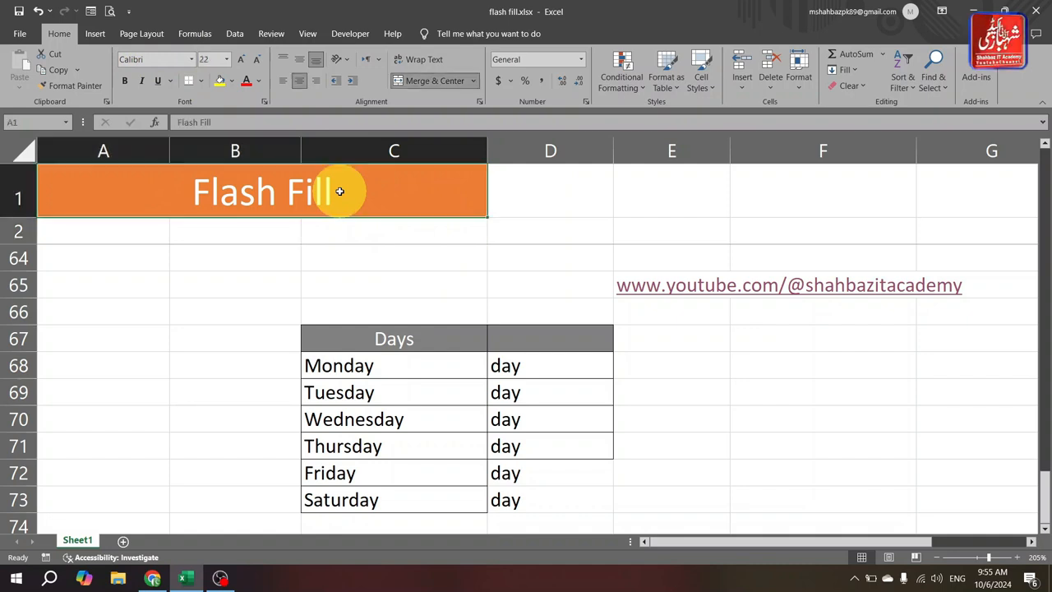
{"action": "left_click", "coordinate": [858, 87]}
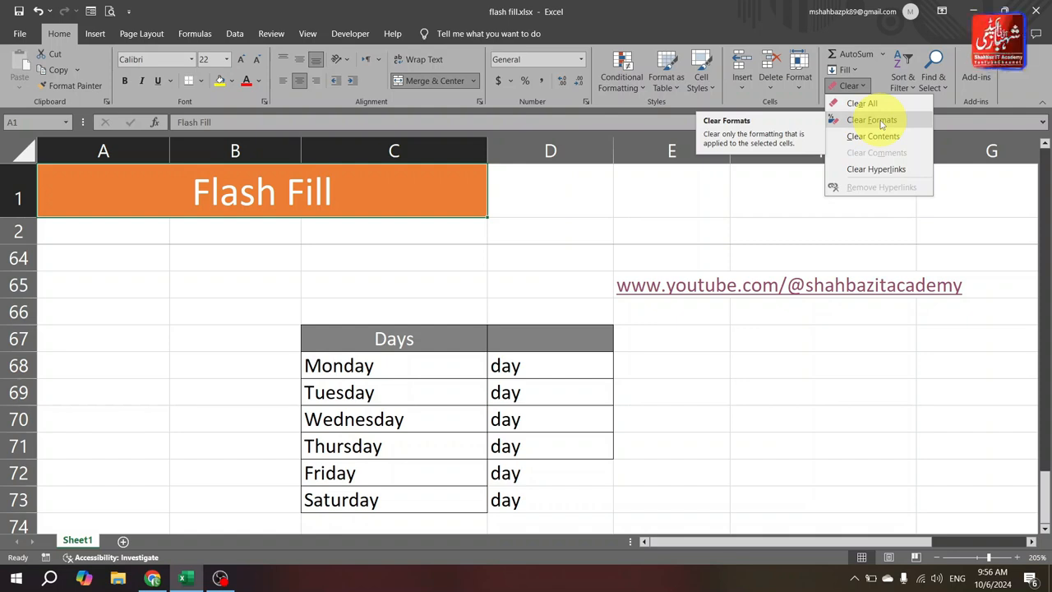
{"action": "left_click", "coordinate": [871, 120]}
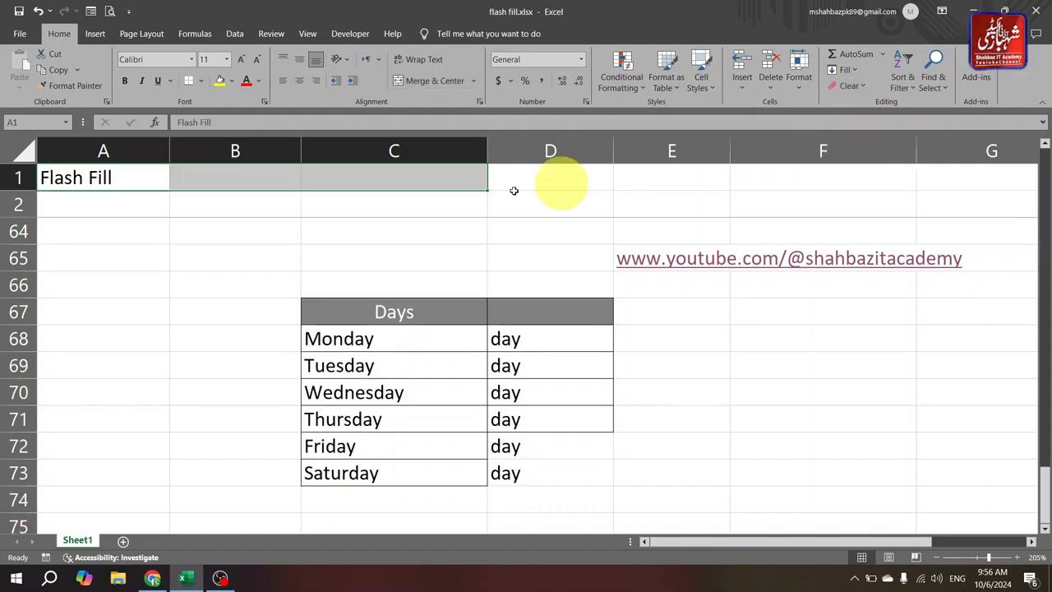
{"action": "left_click", "coordinate": [211, 172]}
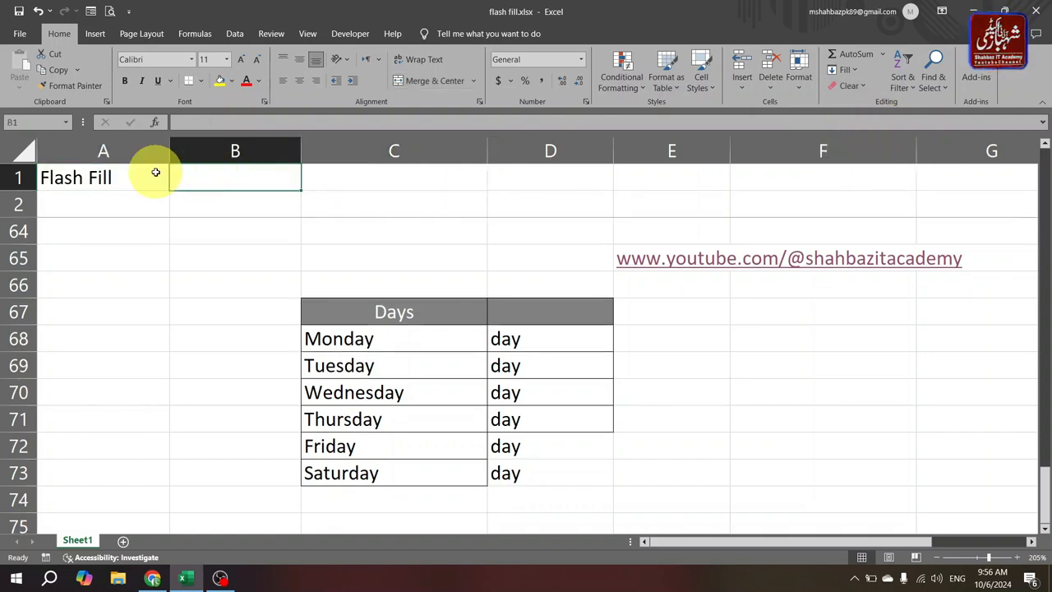
{"action": "left_click_drag", "start_coordinate": [155, 171], "coordinate": [346, 170]}
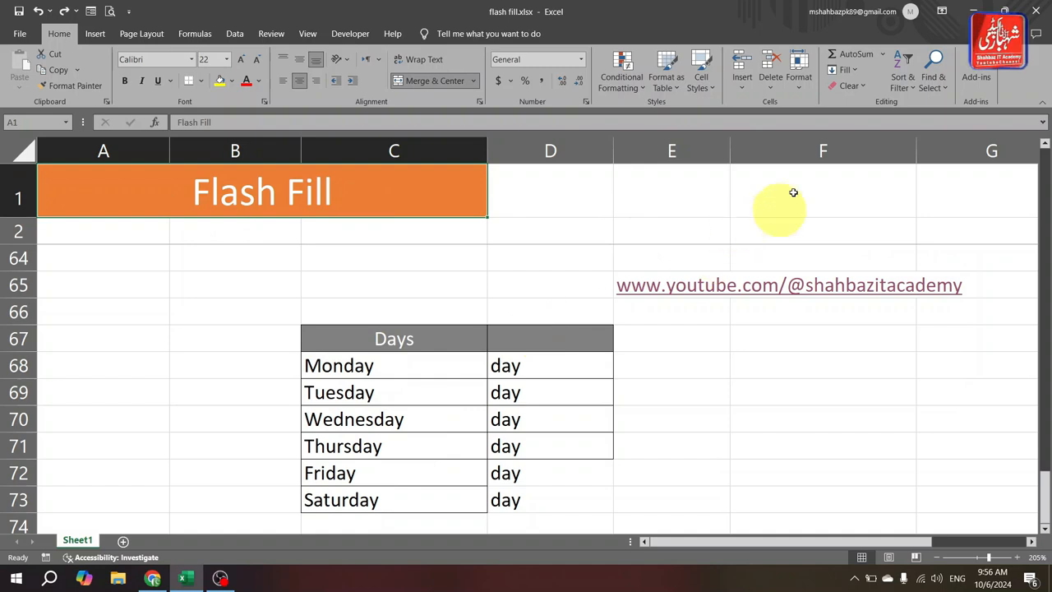
Delete the contents of the Days table in C67:D73, and undo the deletion.
{"action": "left_click", "coordinate": [855, 86]}
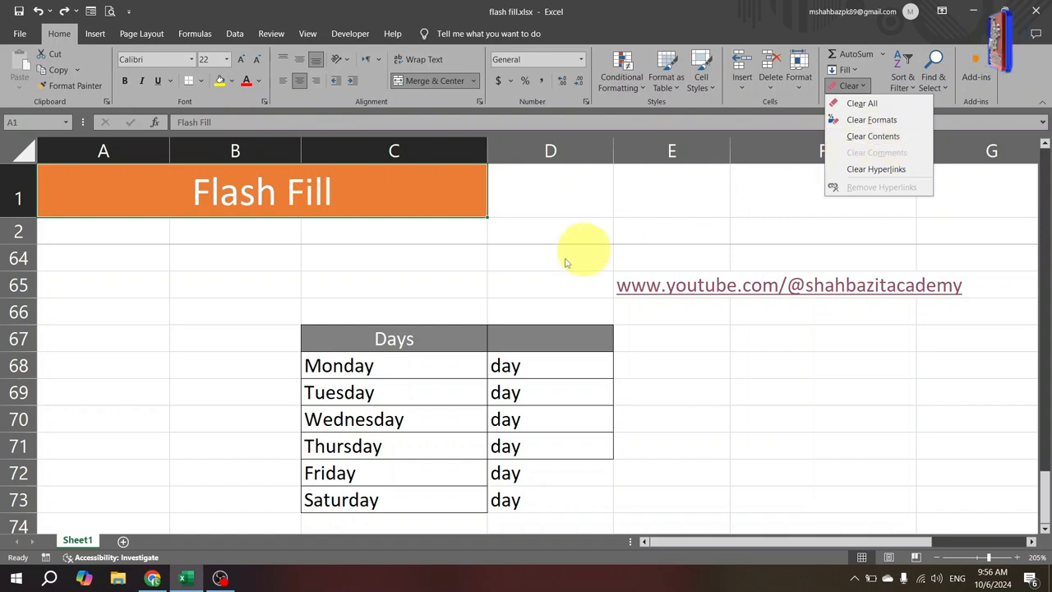
{"action": "left_click", "coordinate": [488, 308]}
{"action": "left_click_drag", "start_coordinate": [451, 346], "coordinate": [543, 413]}
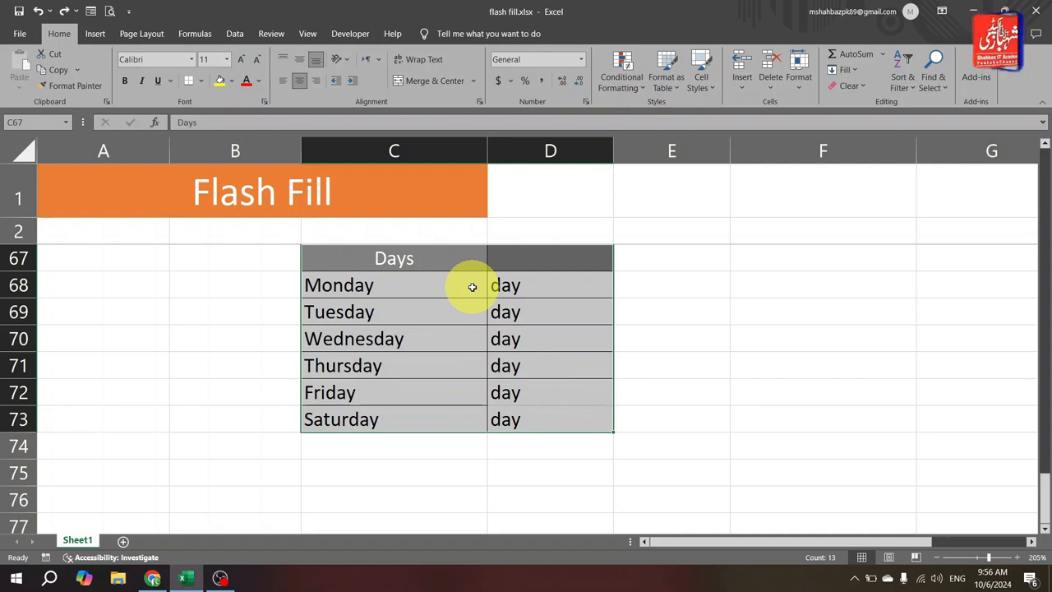
{"action": "key", "text": "Delete"}
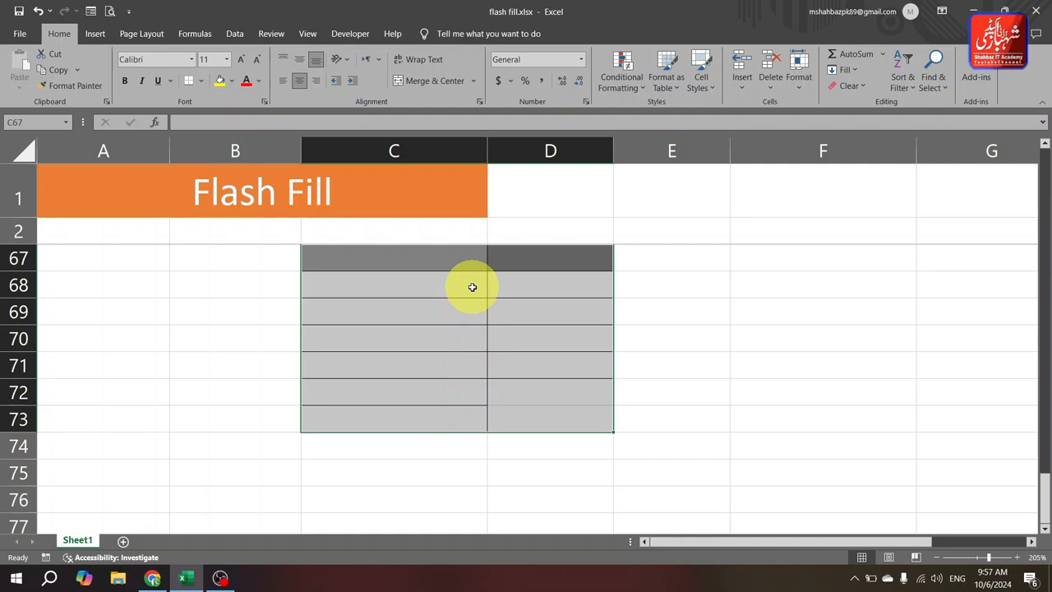
{"action": "key", "text": "ctrl+z"}
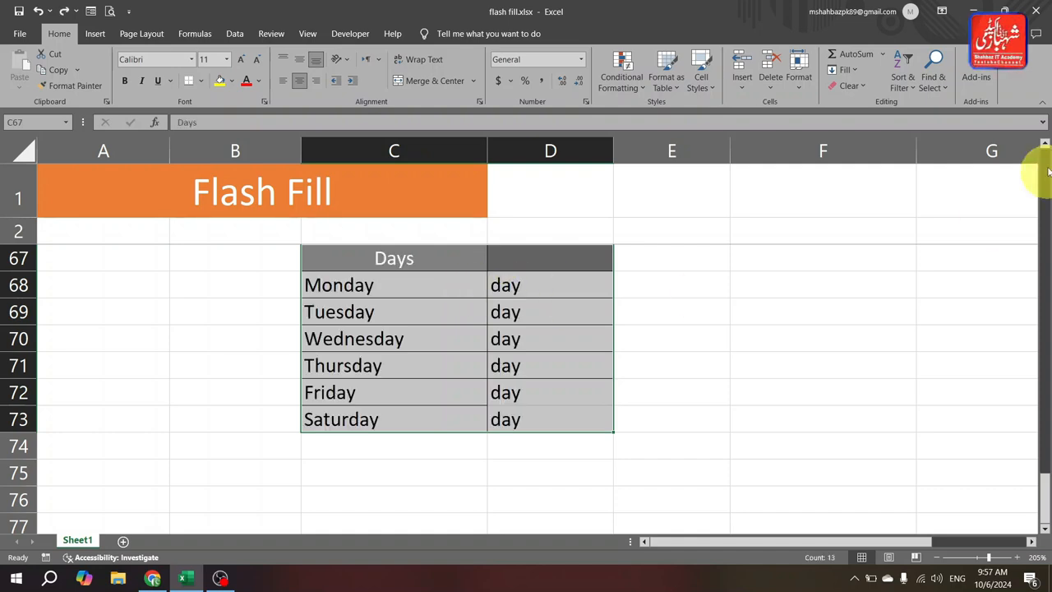
Apply Clear Contents to the Days table range C67:D73.
{"action": "left_click", "coordinate": [855, 86]}
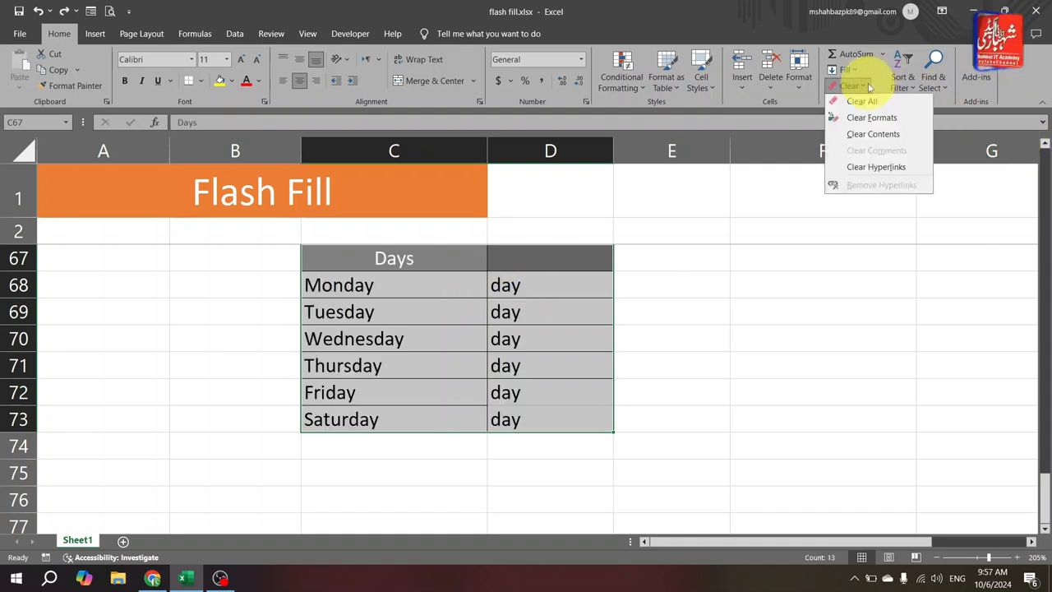
{"action": "left_click", "coordinate": [888, 138]}
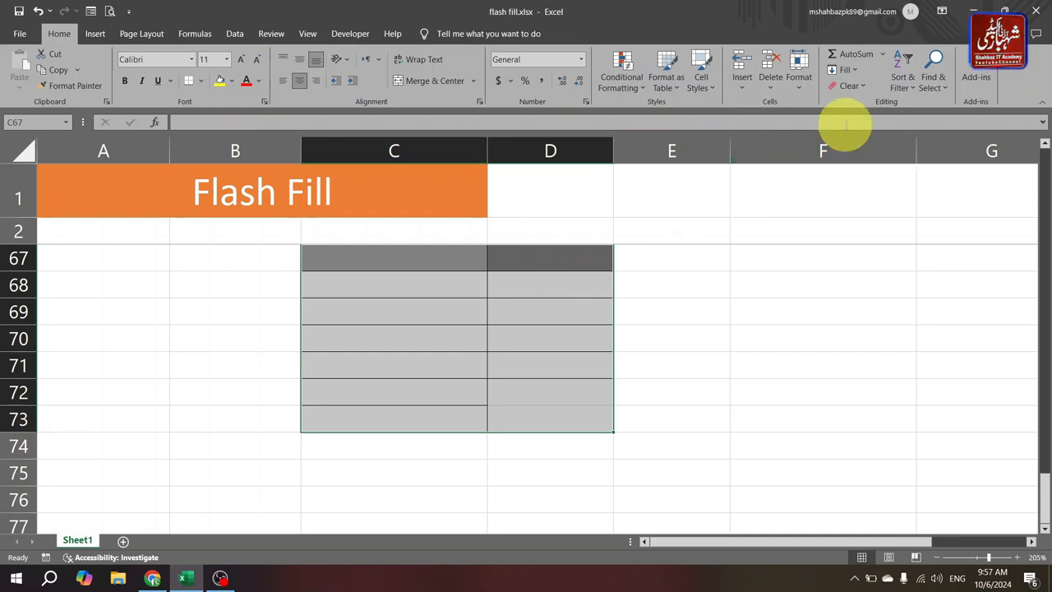
{"action": "scroll", "coordinate": [773, 376], "scroll_direction": "up", "scroll_amount": 5}
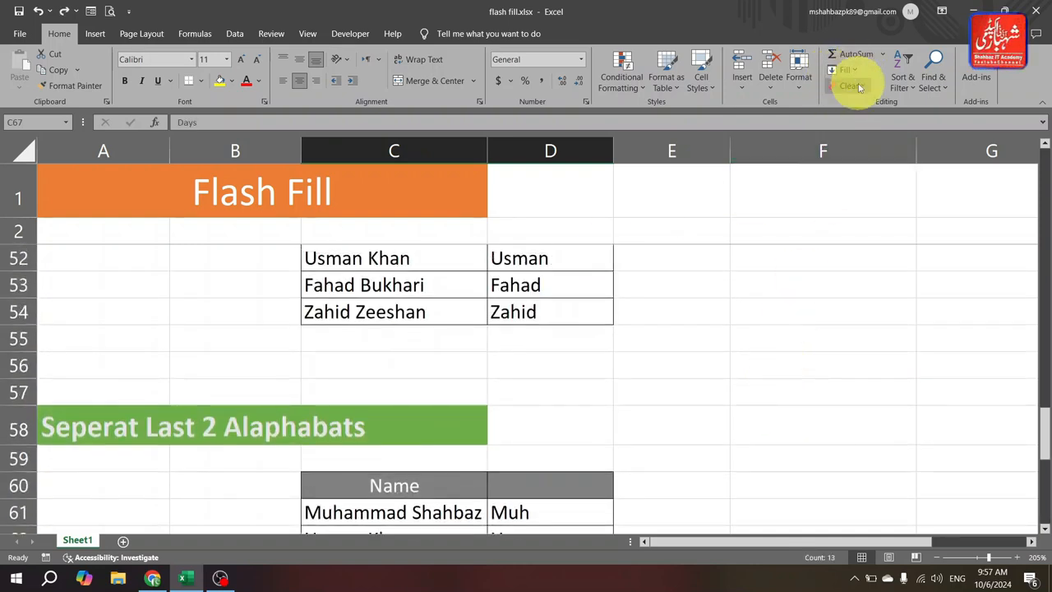
{"action": "left_click", "coordinate": [859, 87]}
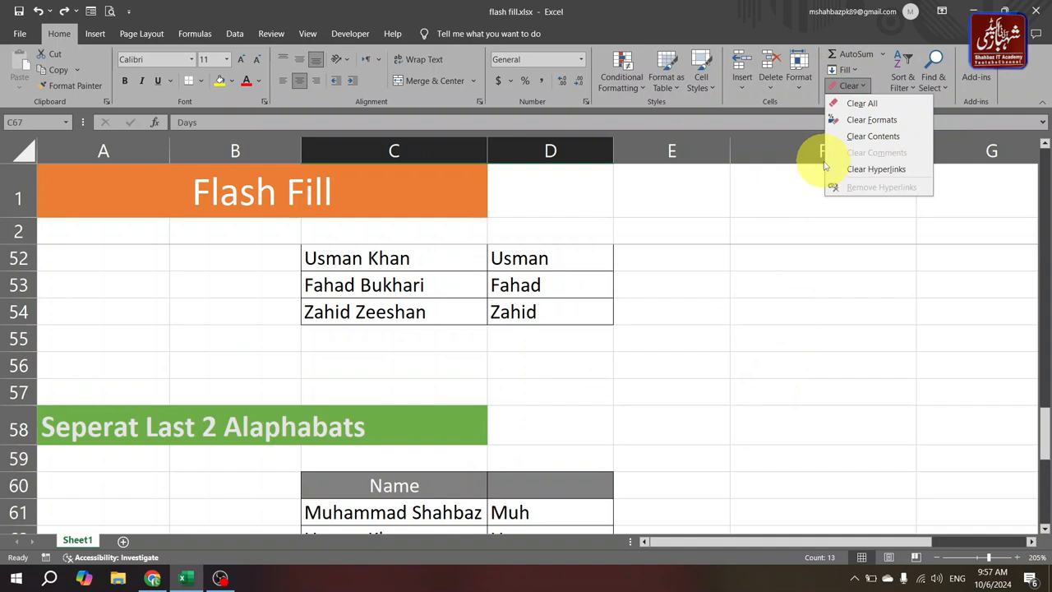
{"action": "left_click", "coordinate": [695, 318]}
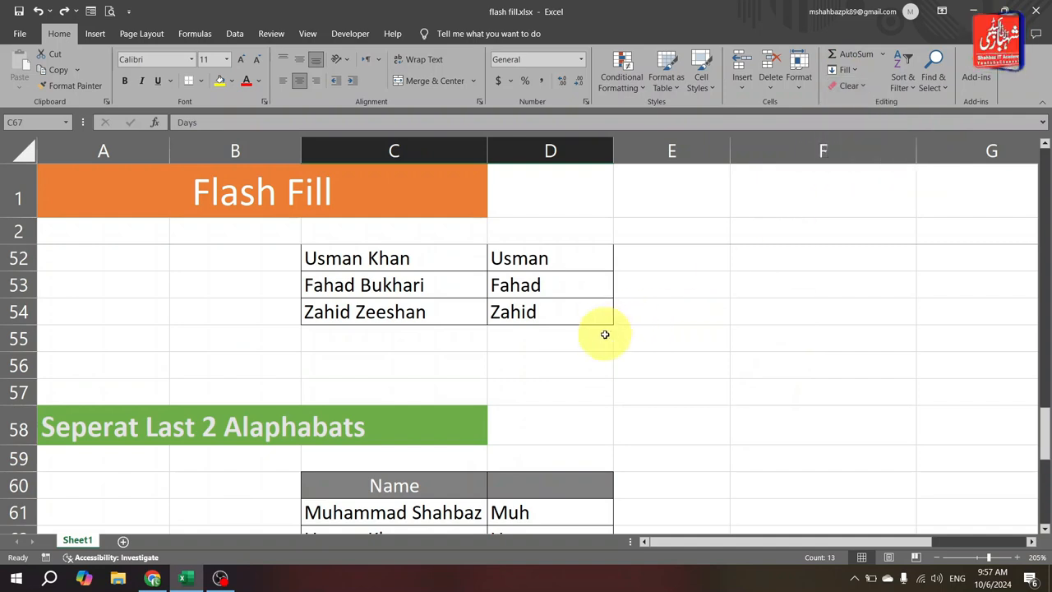
{"action": "left_click", "coordinate": [535, 258]}
{"action": "scroll", "coordinate": [564, 294], "scroll_direction": "up", "scroll_amount": 16}
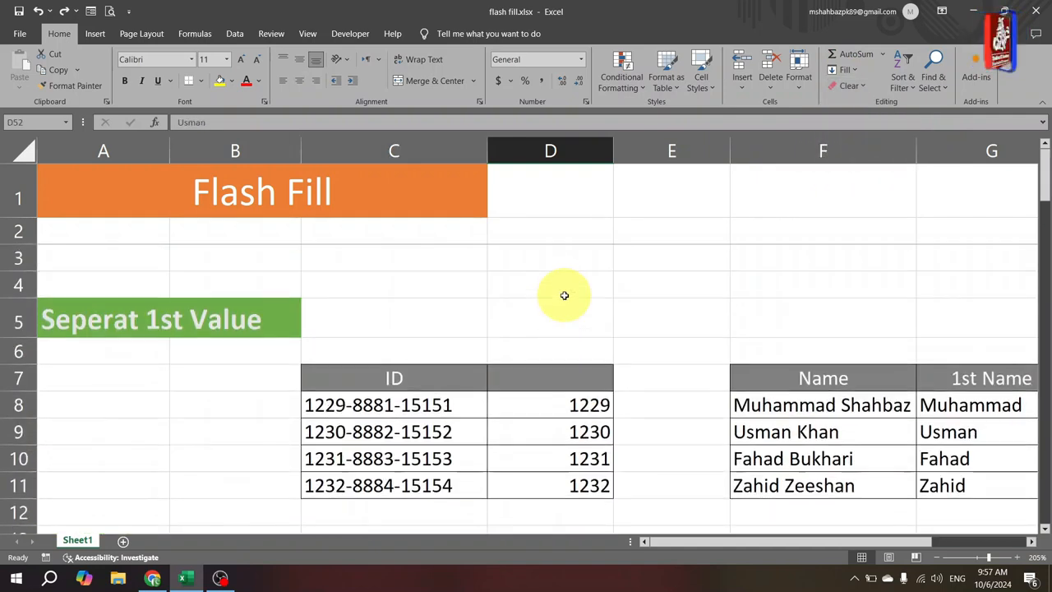
{"action": "scroll", "coordinate": [564, 295], "scroll_direction": "down", "scroll_amount": 20}
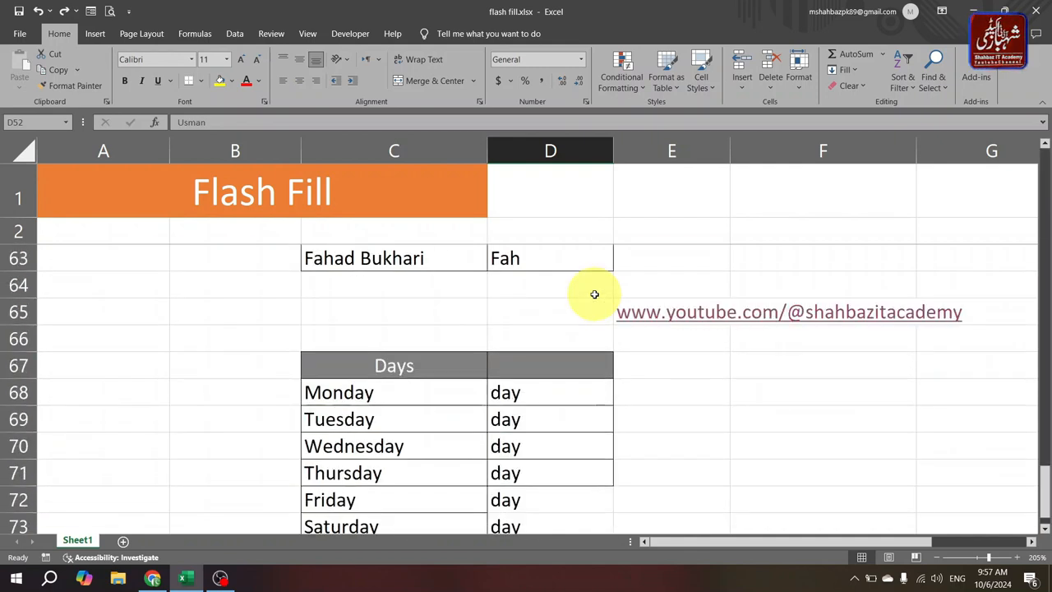
Add a comment reading "Shahbaz IT Academy" to cell D63.
{"action": "left_click", "coordinate": [536, 257]}
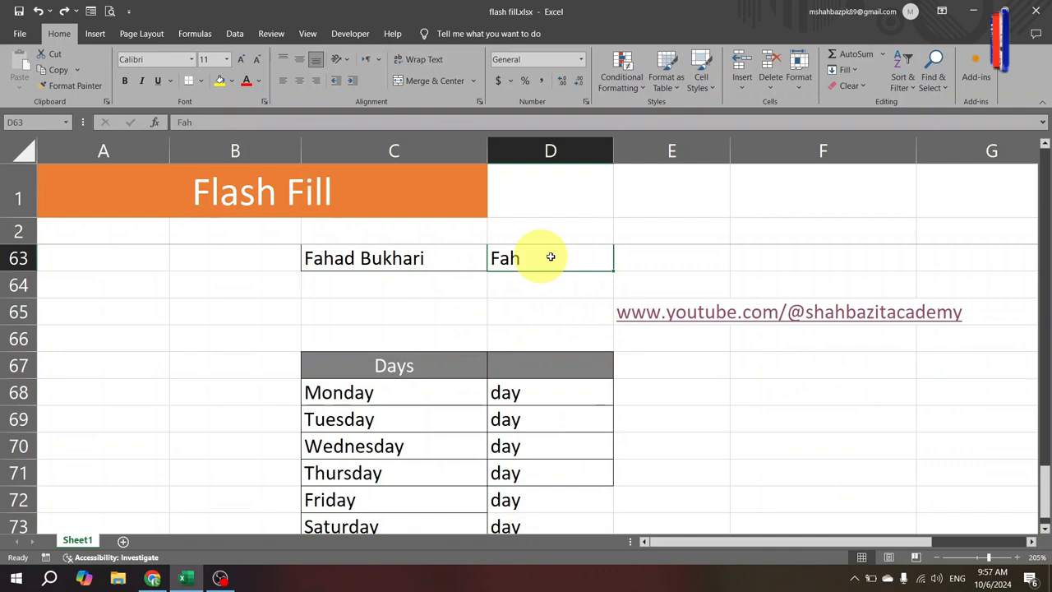
{"action": "left_click", "coordinate": [852, 87]}
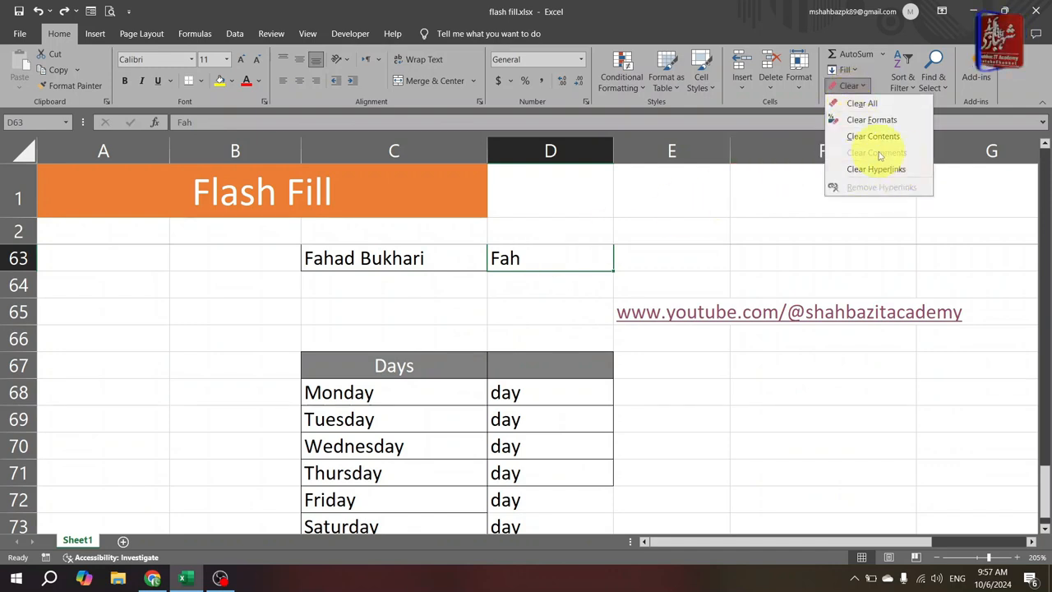
{"action": "left_click", "coordinate": [601, 256]}
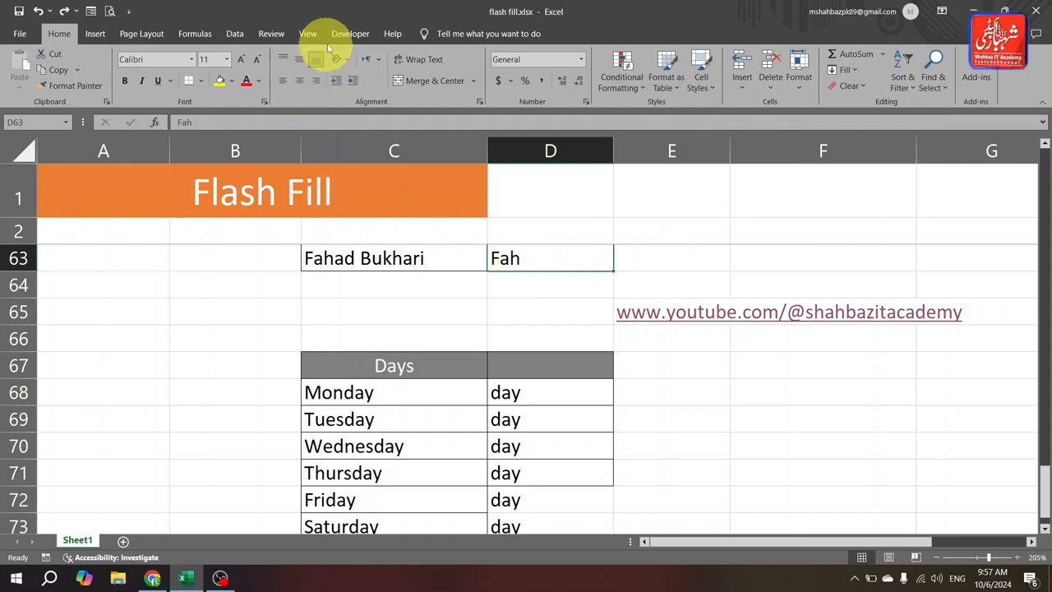
{"action": "left_click", "coordinate": [270, 34]}
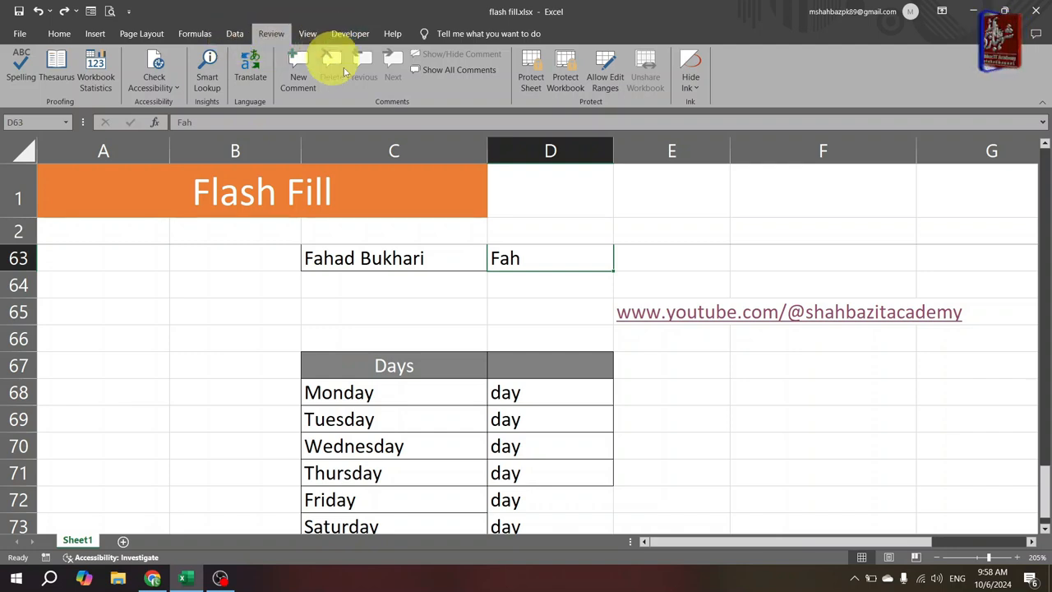
{"action": "left_click", "coordinate": [298, 66]}
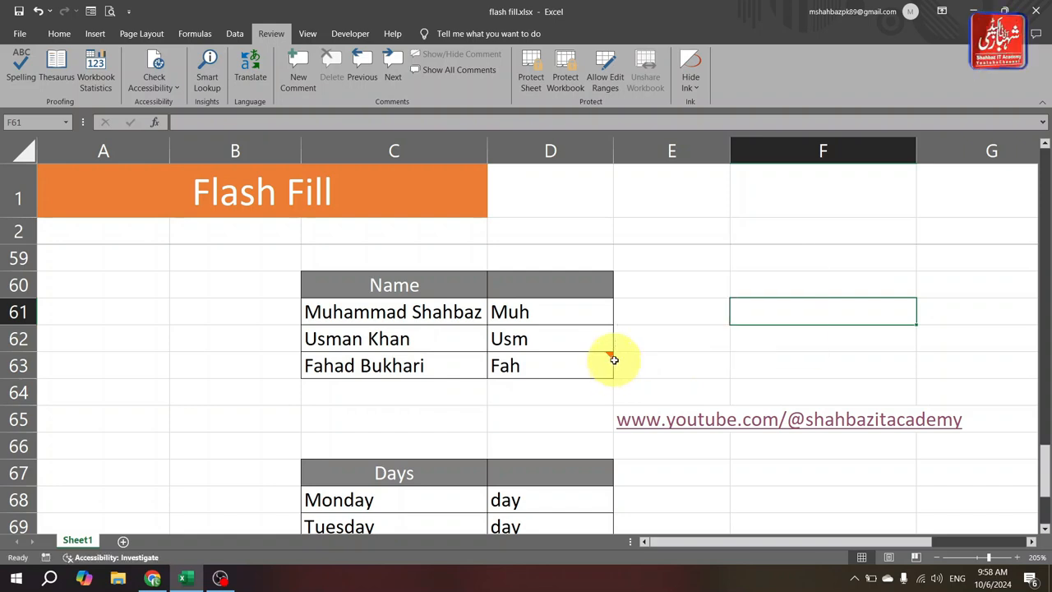
View the comment on cell D63, and remove it with the Clear Comments option.
{"action": "mouse_move", "coordinate": [588, 360]}
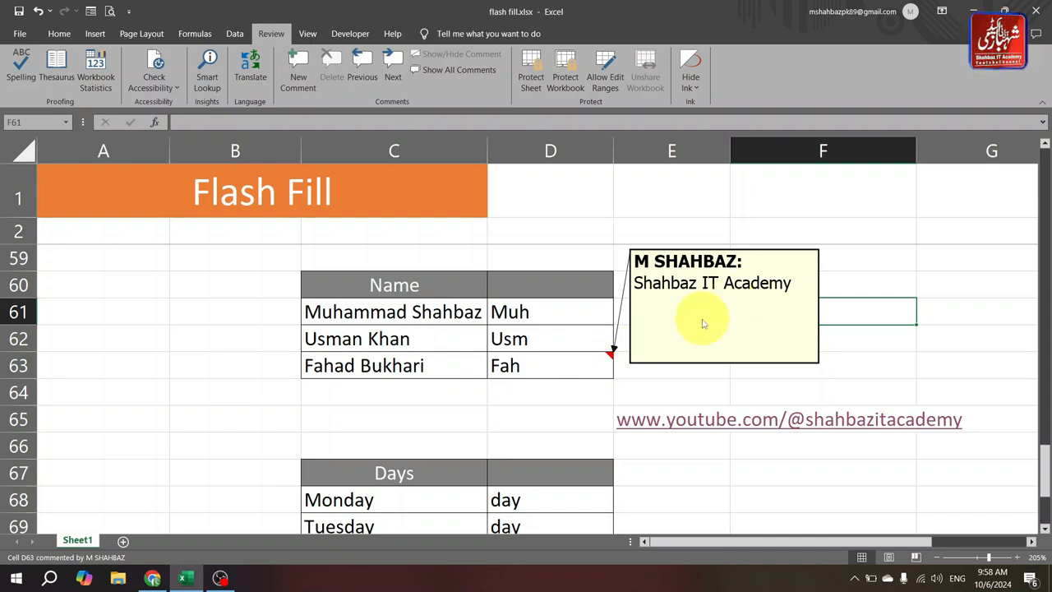
{"action": "left_click", "coordinate": [589, 382]}
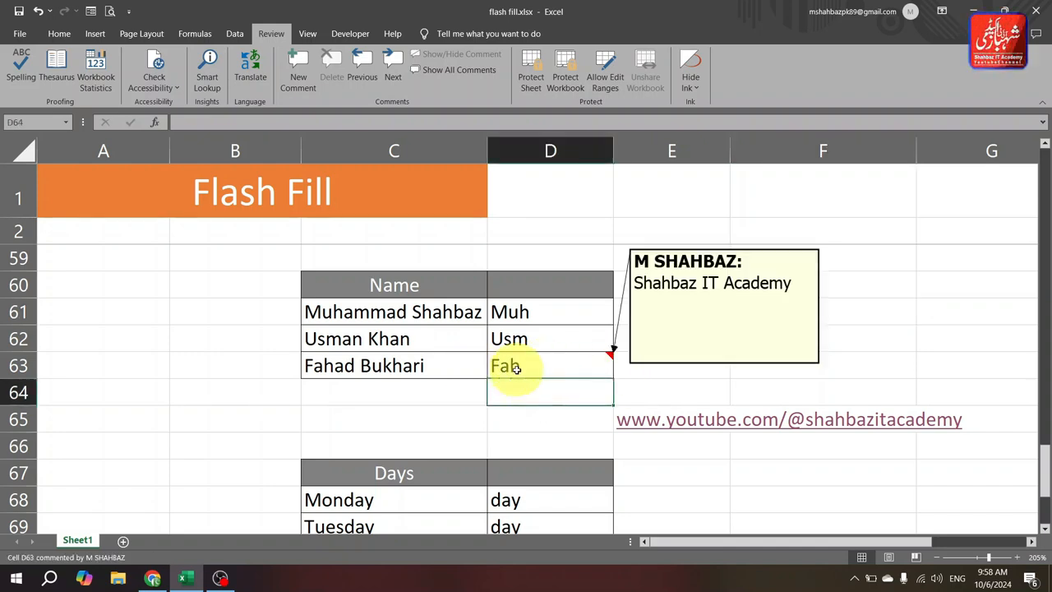
{"action": "left_click", "coordinate": [541, 370]}
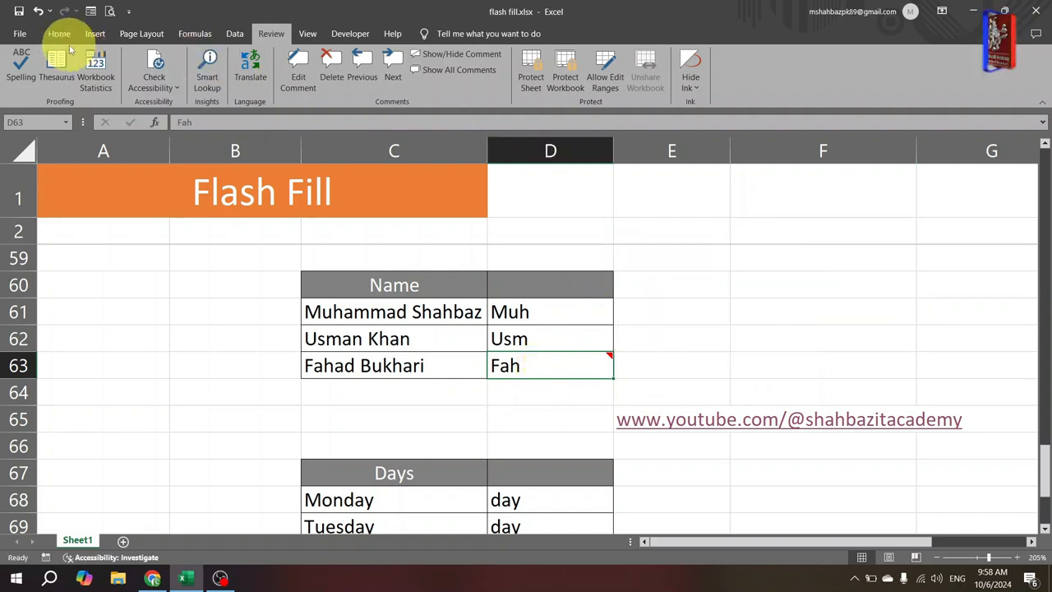
{"action": "left_click", "coordinate": [59, 33]}
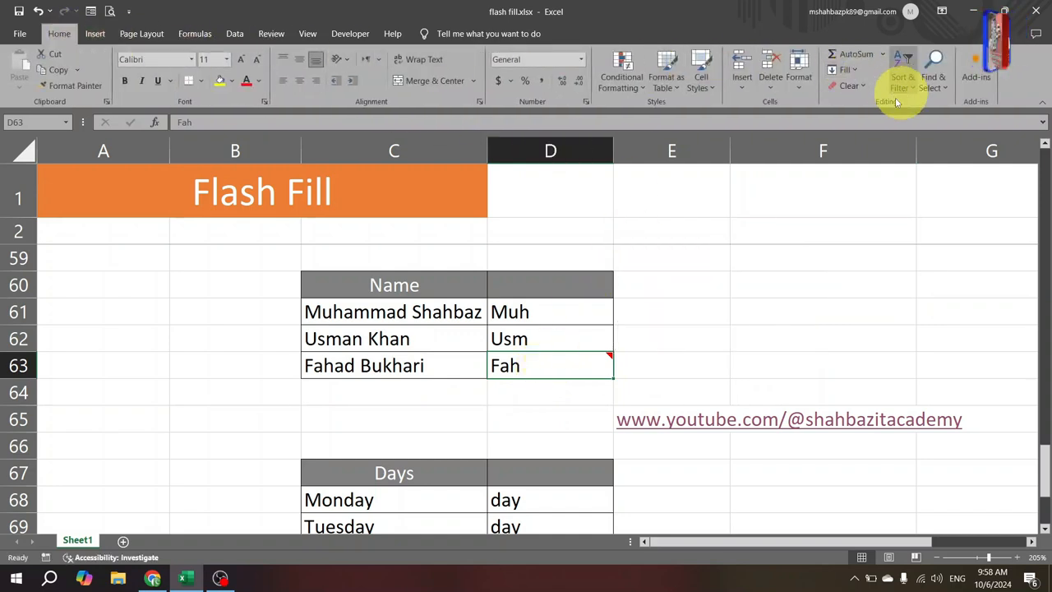
{"action": "left_click", "coordinate": [851, 85]}
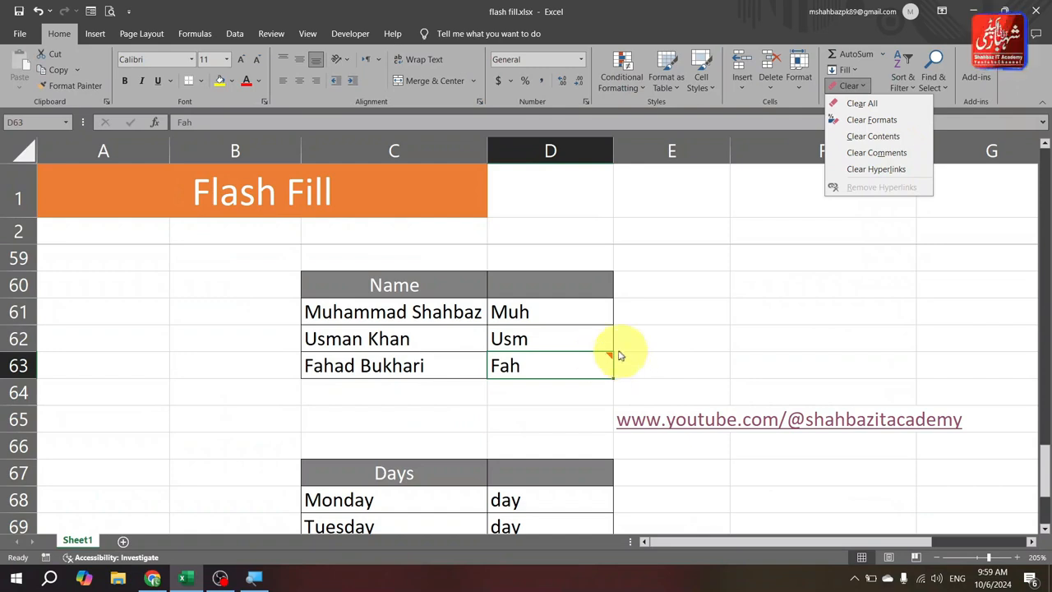
{"action": "left_click", "coordinate": [896, 152]}
{"action": "left_click", "coordinate": [785, 290]}
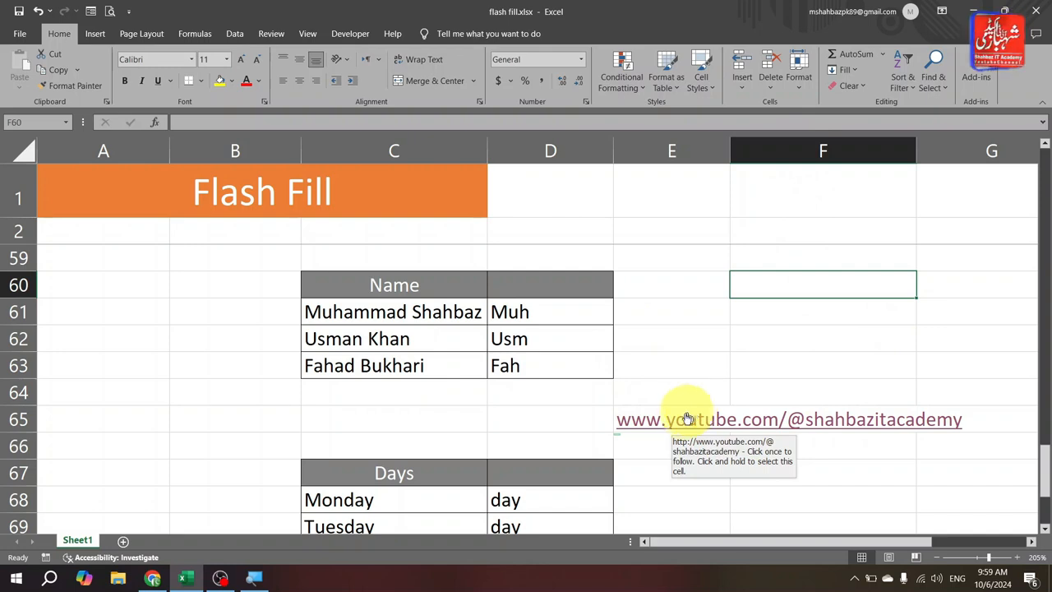
View the Clear options available for the YouTube link in cell E65, without applying any of them.
{"action": "left_click", "coordinate": [669, 339]}
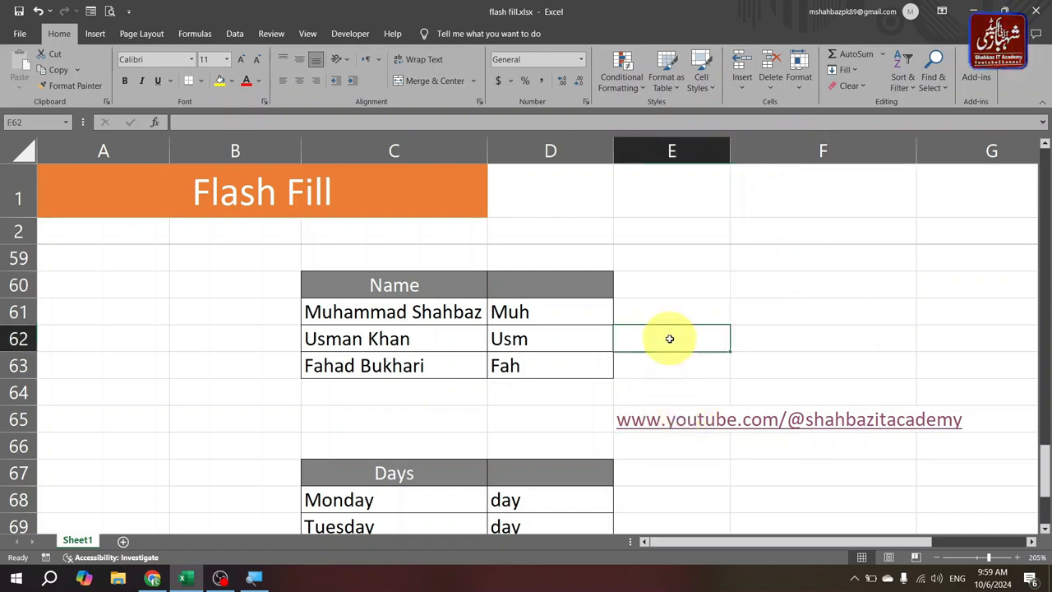
{"action": "key", "text": "Down"}
{"action": "key", "text": "Down"}
{"action": "key", "text": "Down"}
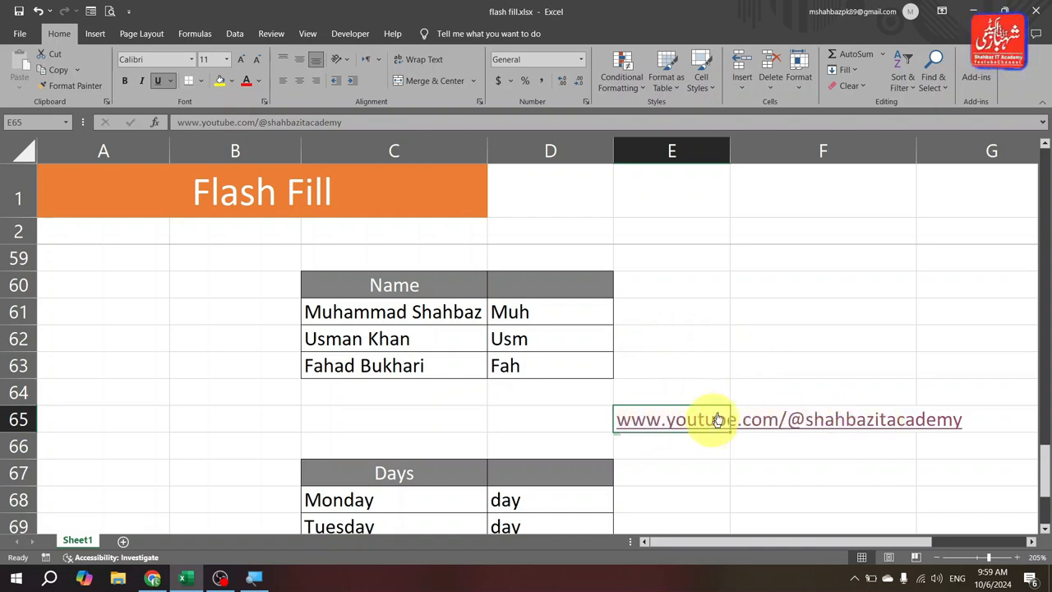
{"action": "left_click", "coordinate": [857, 92]}
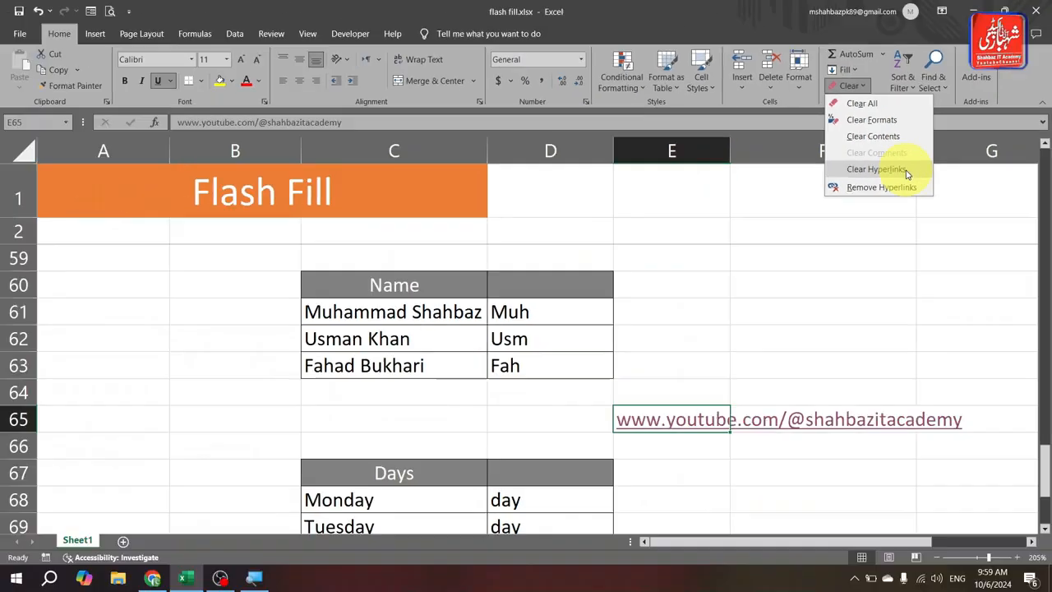
{"action": "left_click", "coordinate": [775, 453]}
{"action": "left_click", "coordinate": [775, 456]}
{"action": "left_click", "coordinate": [735, 463]}
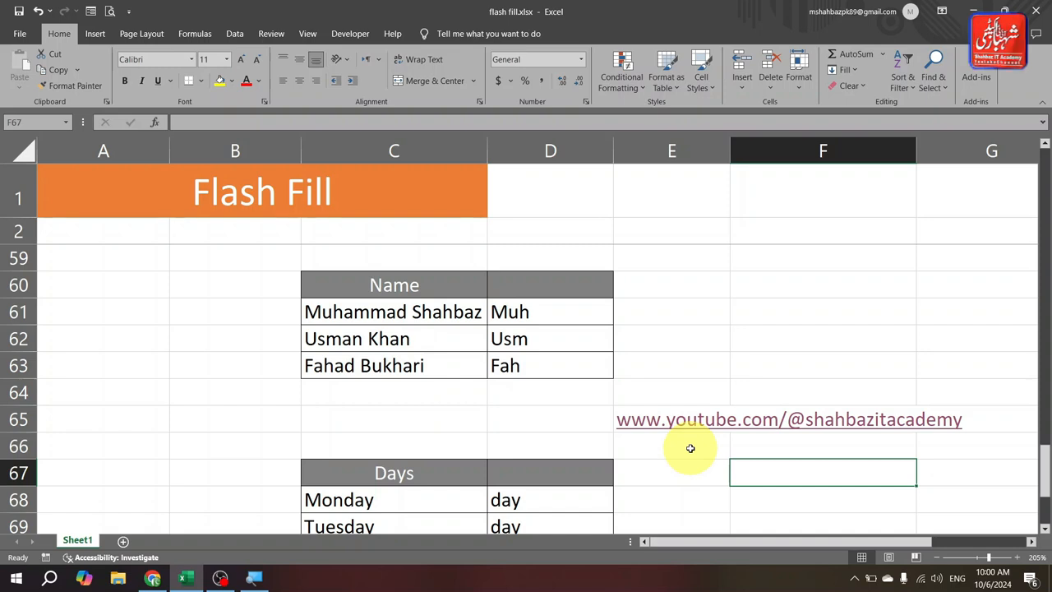
Apply Clear Hyperlinks to the YouTube link in cell E65.
{"action": "left_click", "coordinate": [659, 394]}
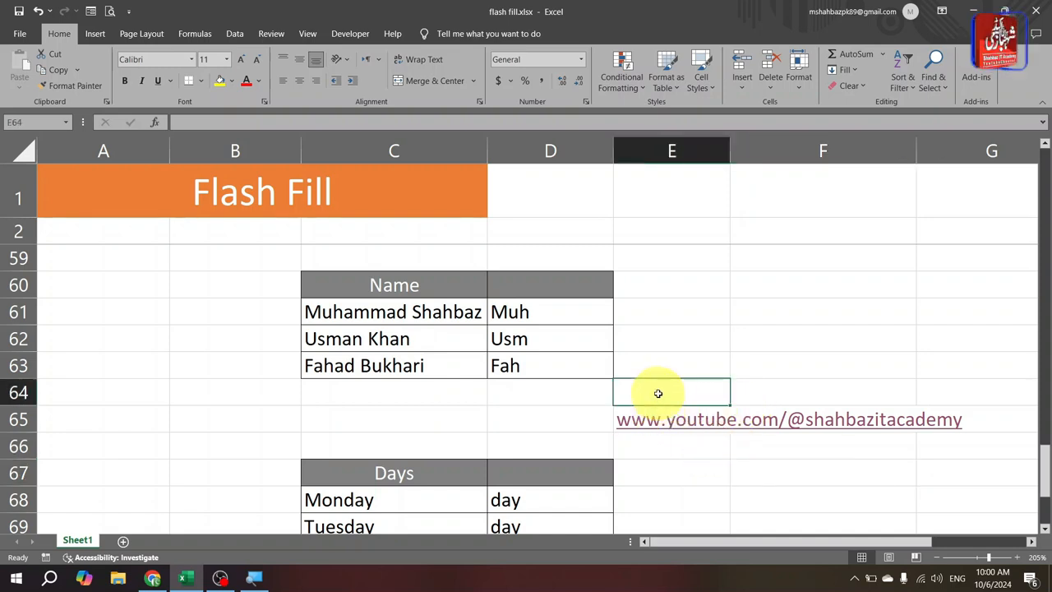
{"action": "left_click", "coordinate": [709, 471]}
{"action": "left_click", "coordinate": [668, 398]}
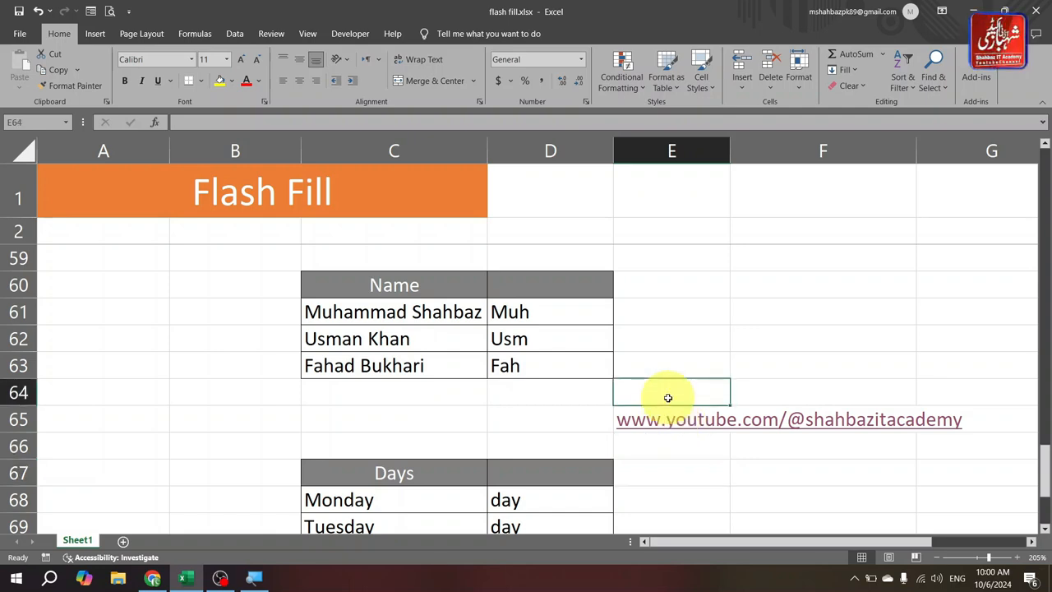
{"action": "key", "text": "Down"}
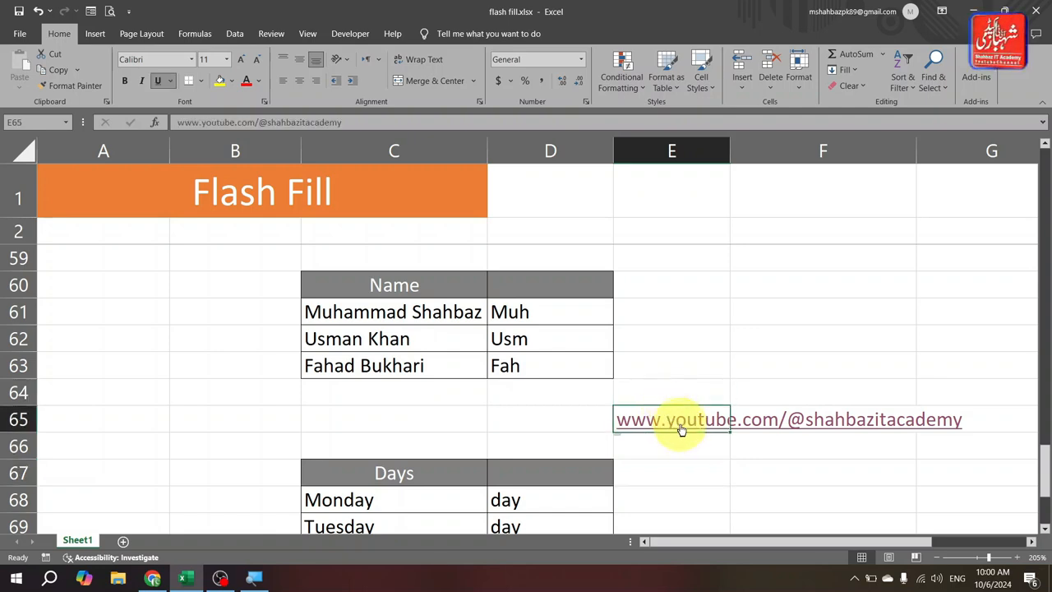
{"action": "left_click", "coordinate": [849, 86]}
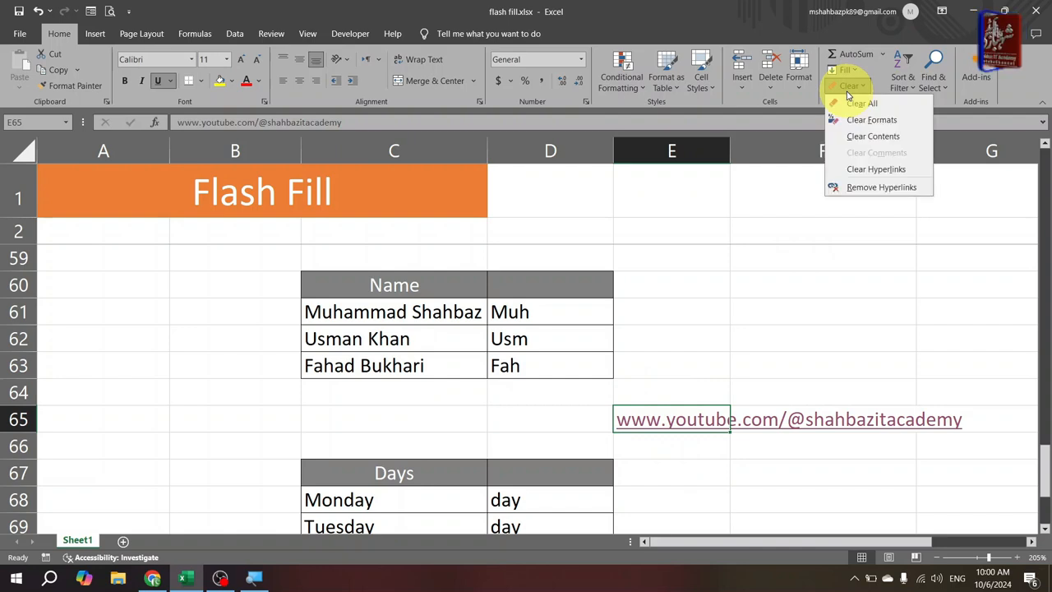
{"action": "left_click", "coordinate": [883, 168]}
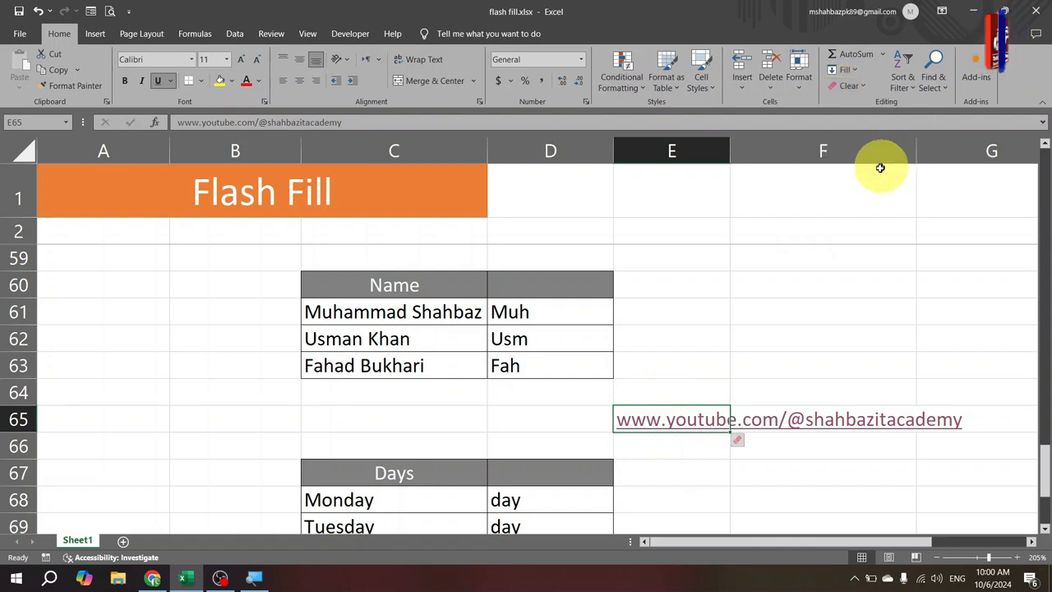
{"action": "left_click", "coordinate": [850, 86]}
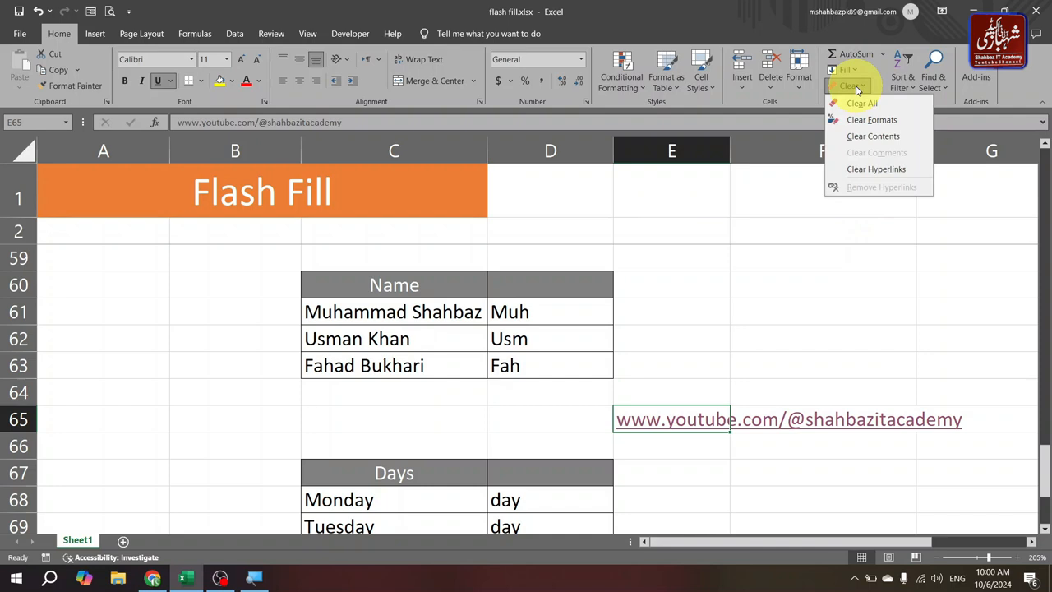
{"action": "left_click", "coordinate": [894, 173]}
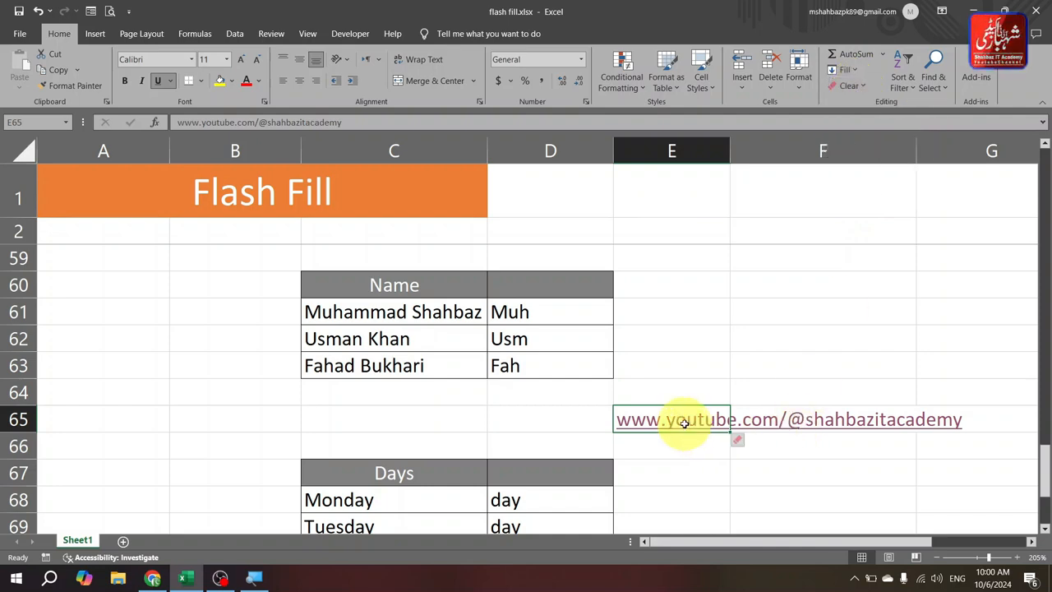
Undo the hyperlink clearing in cell E65 and the comment removal in cell D63.
{"action": "left_click", "coordinate": [765, 454]}
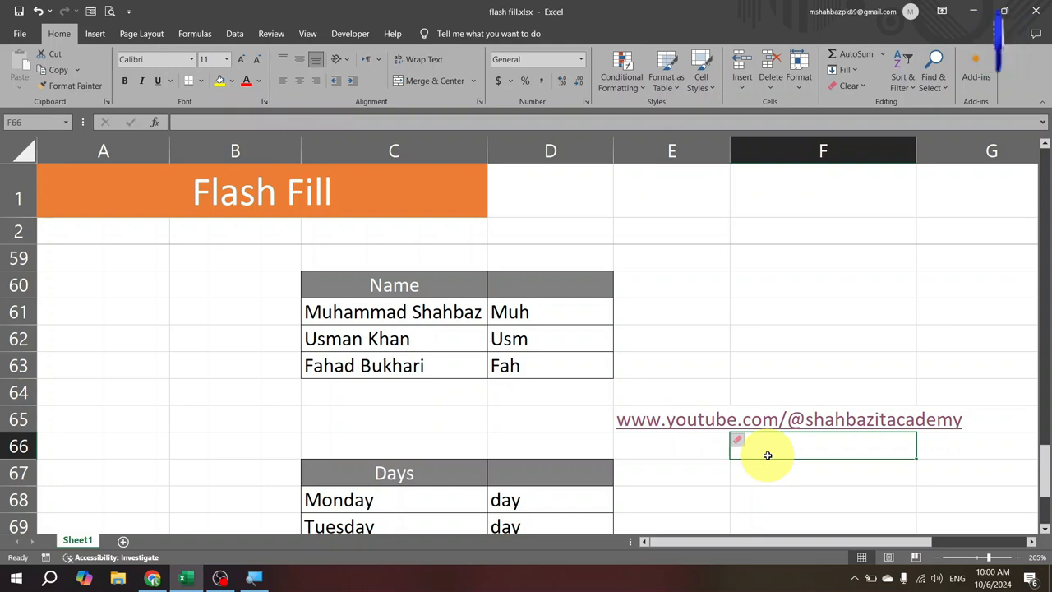
{"action": "key", "text": "Up"}
{"action": "key", "text": "Left"}
{"action": "key", "text": "Up"}
{"action": "key", "text": "Up"}
{"action": "key", "text": "Left"}
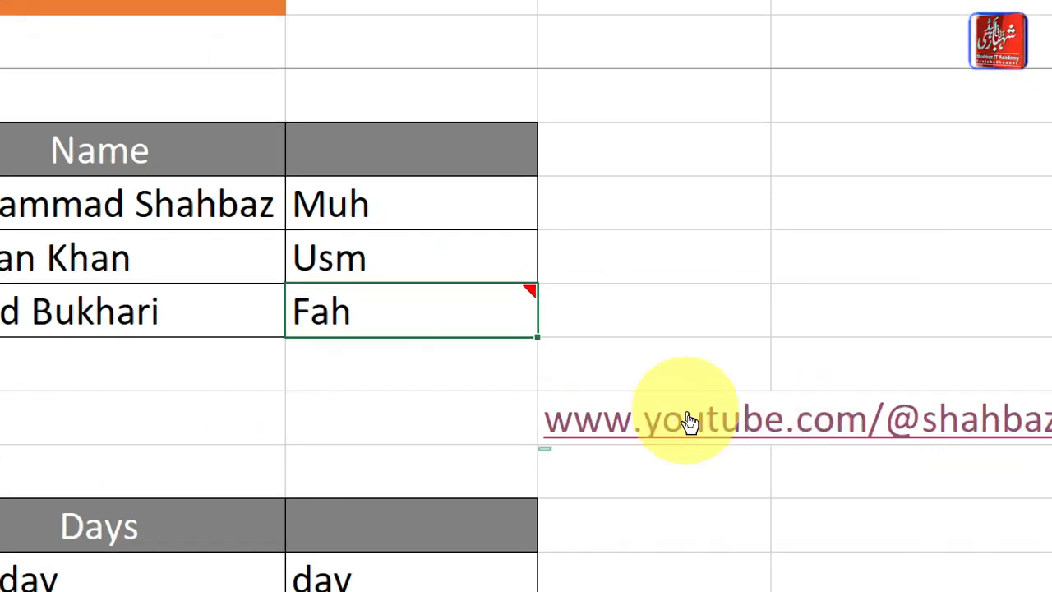
Follow the link in cell E65 to the YouTube channel page, and switch back to the Excel workbook.
{"action": "left_click", "coordinate": [624, 423]}
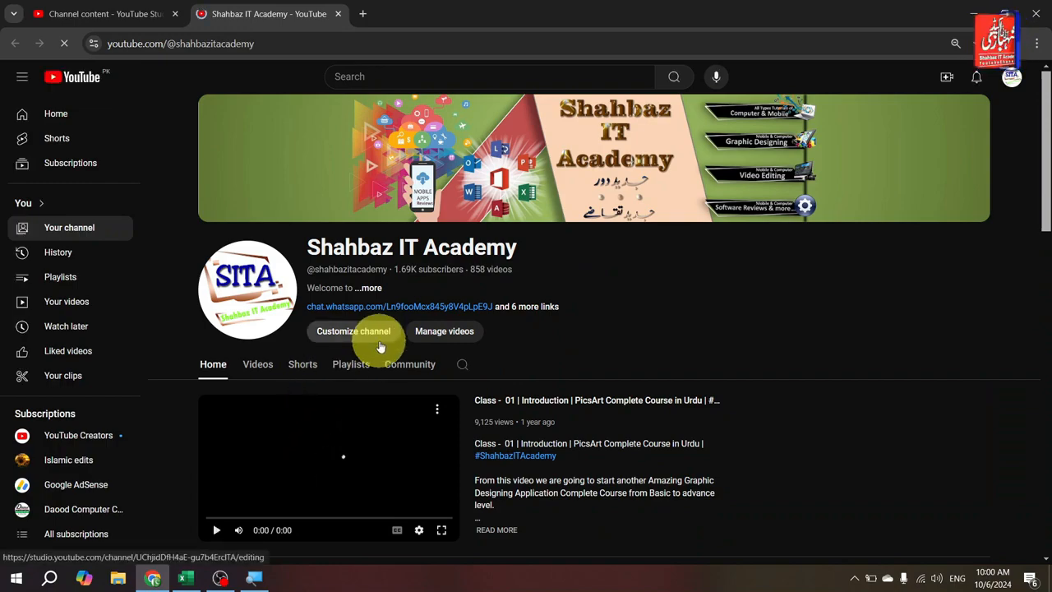
{"action": "key", "text": "alt+Tab"}
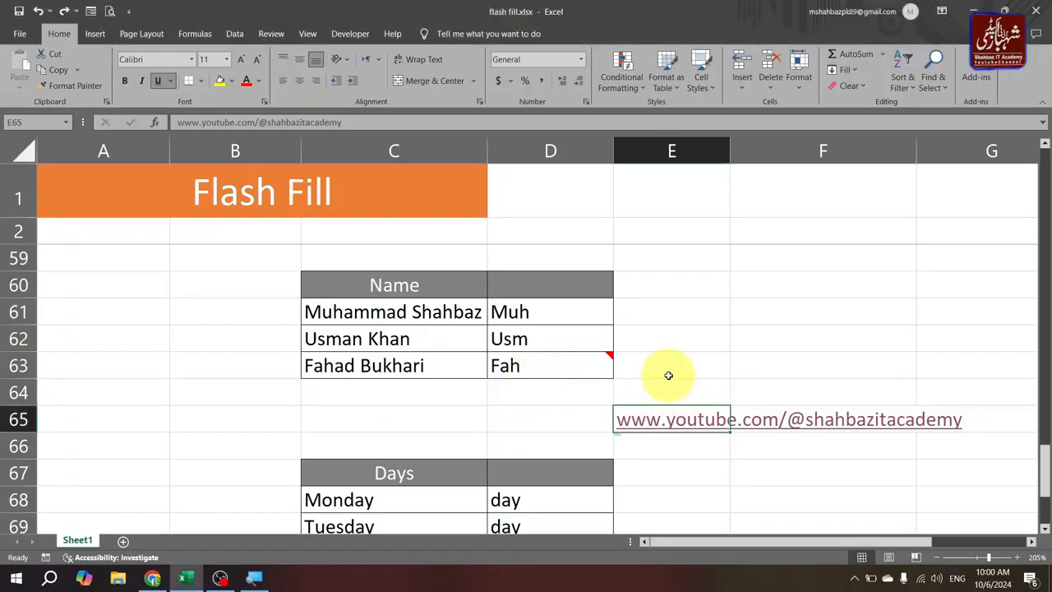
Clear the hyperlink from cell E65 with the Clear Hyperlinks option, and select the cell's remaining text.
{"action": "left_click", "coordinate": [854, 86]}
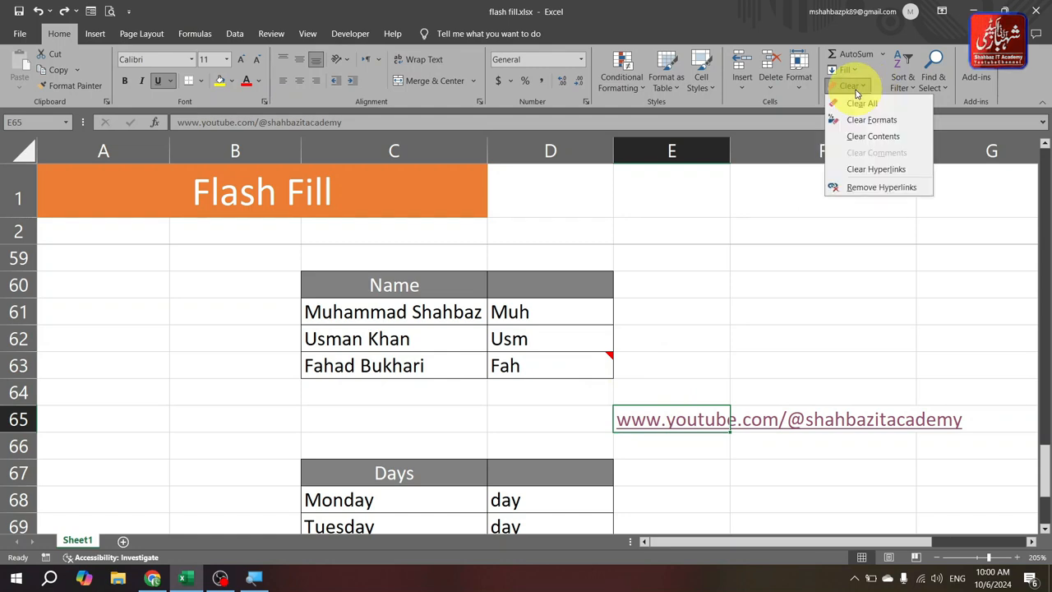
{"action": "left_click", "coordinate": [893, 169]}
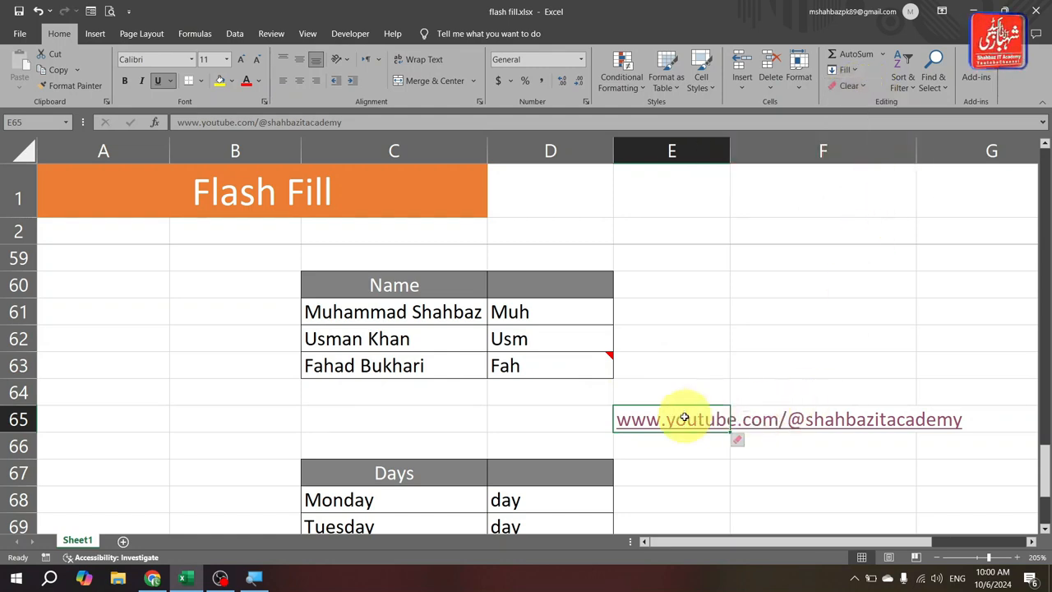
{"action": "left_click", "coordinate": [736, 454]}
{"action": "left_click", "coordinate": [684, 397]}
{"action": "left_click", "coordinate": [678, 420]}
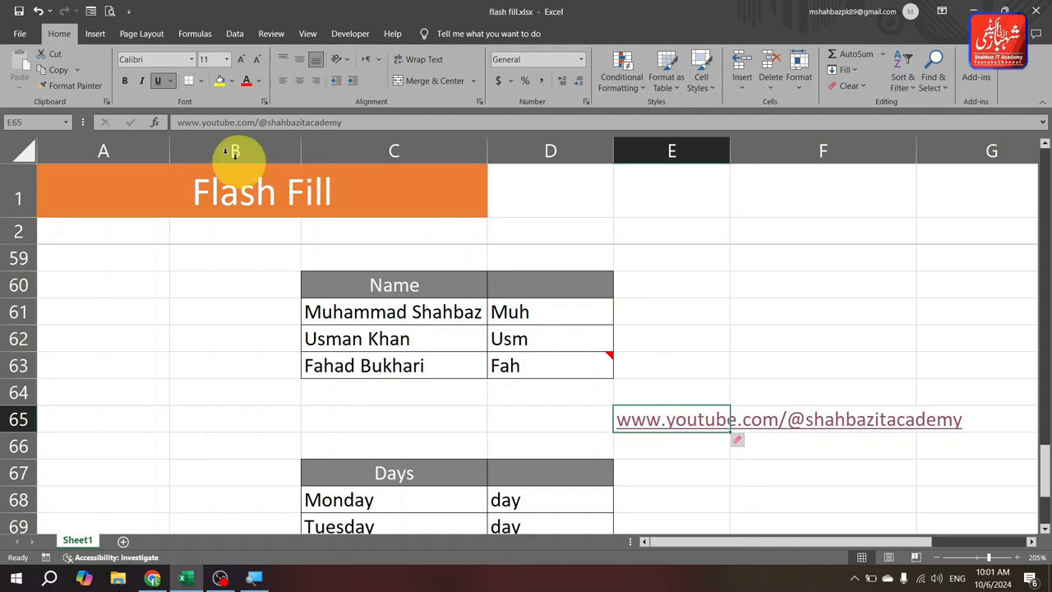
Format the text in cell E65 as blue without underline, and view the description of the Clear Hyperlinks option.
{"action": "left_click", "coordinate": [157, 81]}
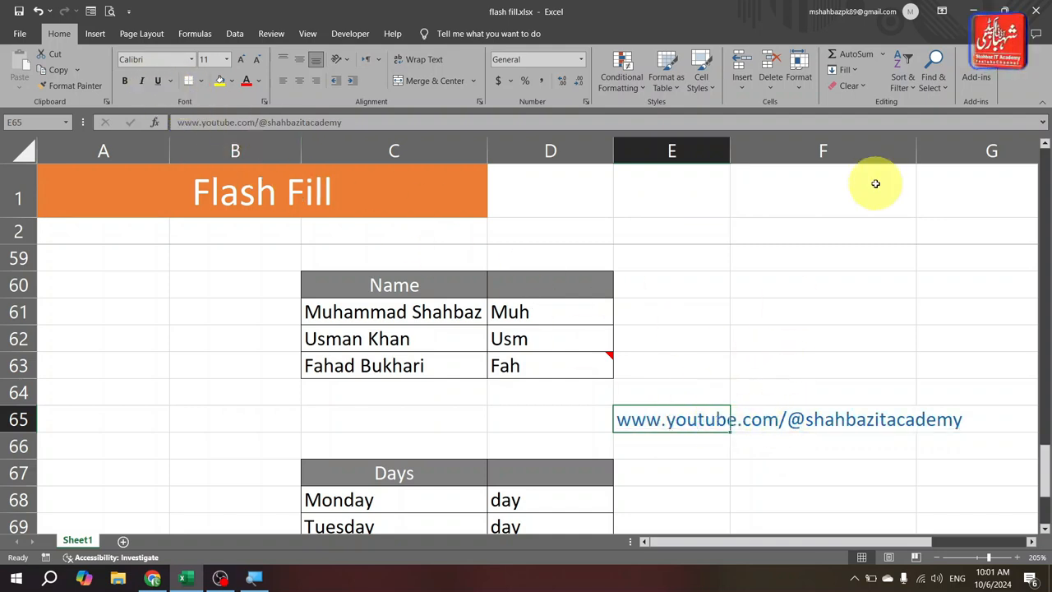
{"action": "left_click", "coordinate": [856, 89]}
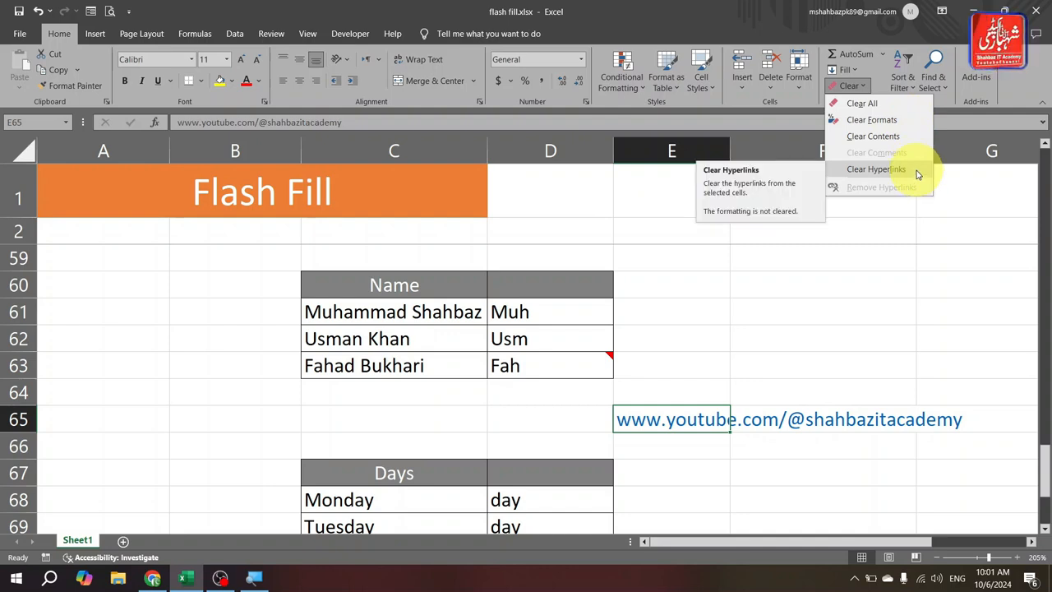
{"action": "left_click", "coordinate": [715, 339]}
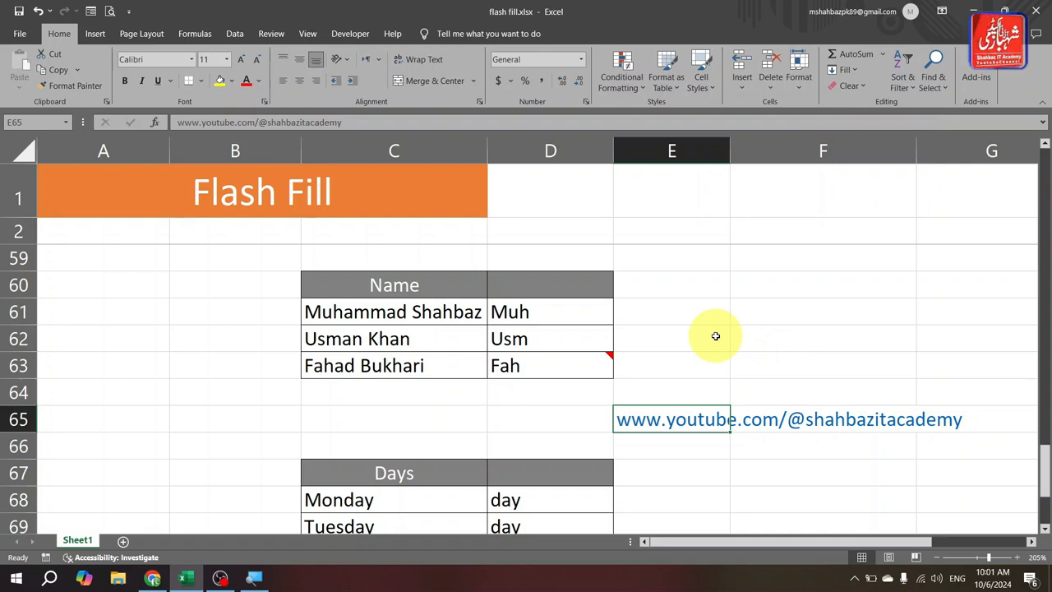